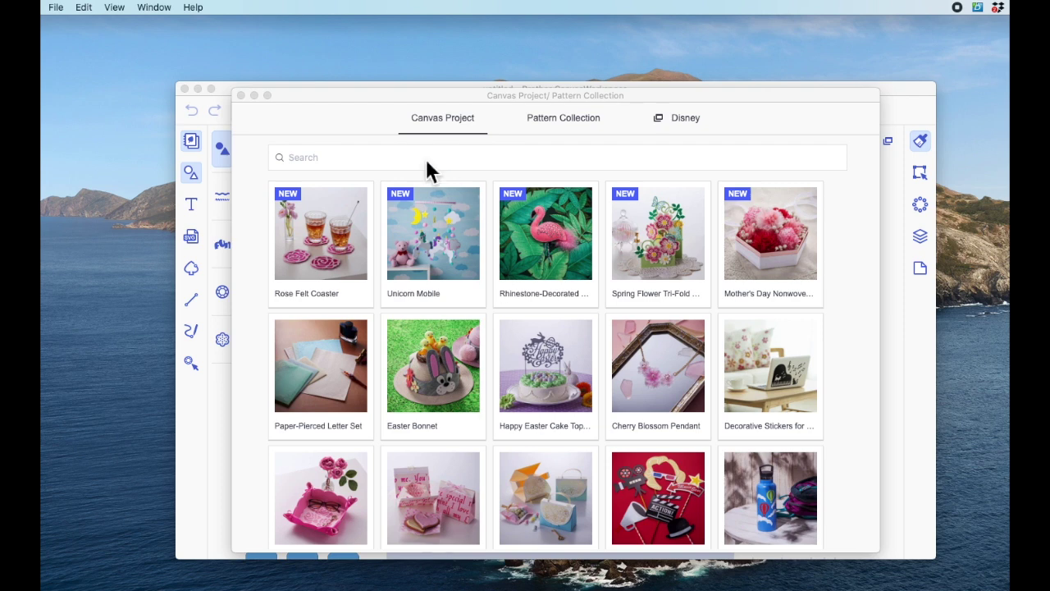
Close the Canvas Project / Pattern Collection browser to reveal the blank untitled mat
click(242, 96)
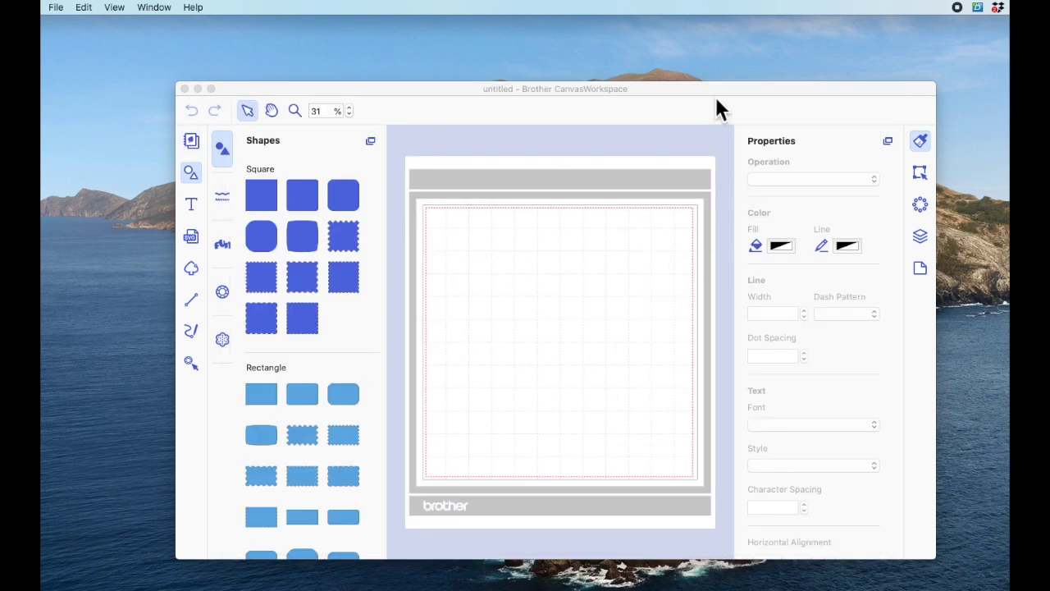
Move and enlarge the main window so the blank mat and Shapes library fill it
drag(717, 101, 664, 50)
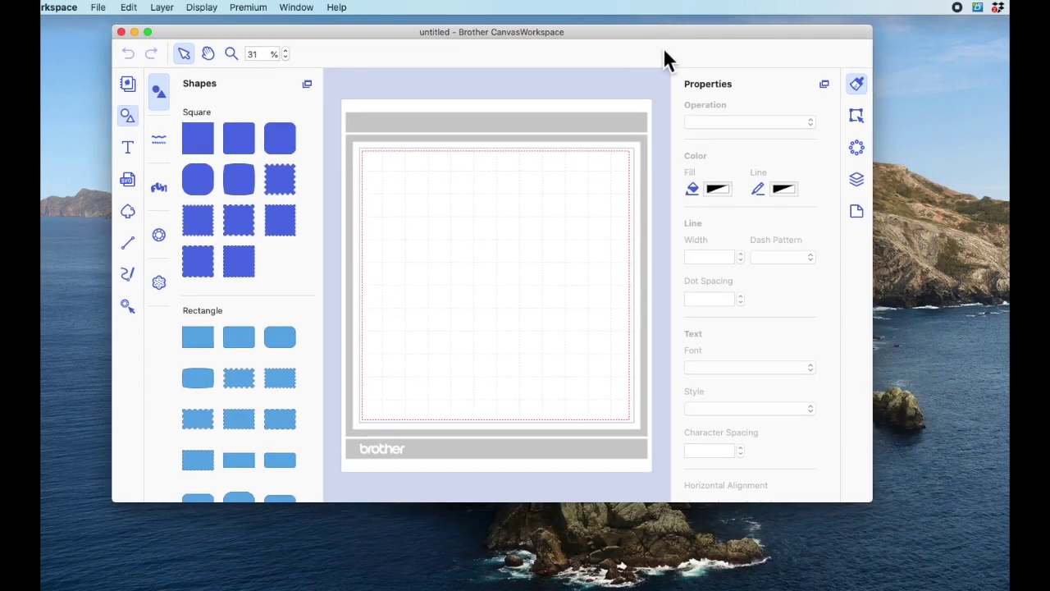
drag(876, 502, 985, 579)
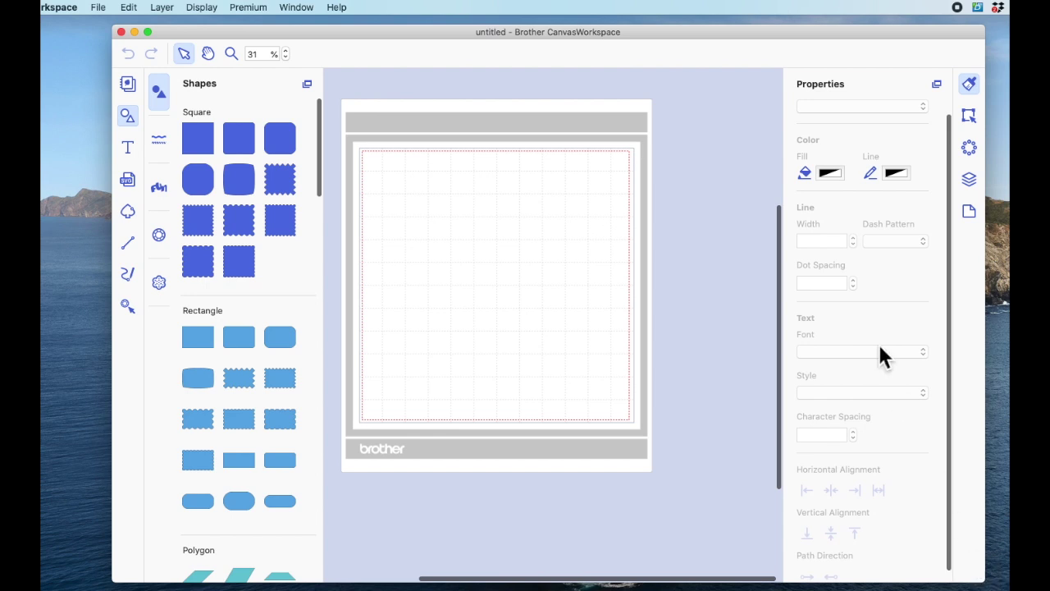
click(795, 51)
drag(792, 46, 782, 43)
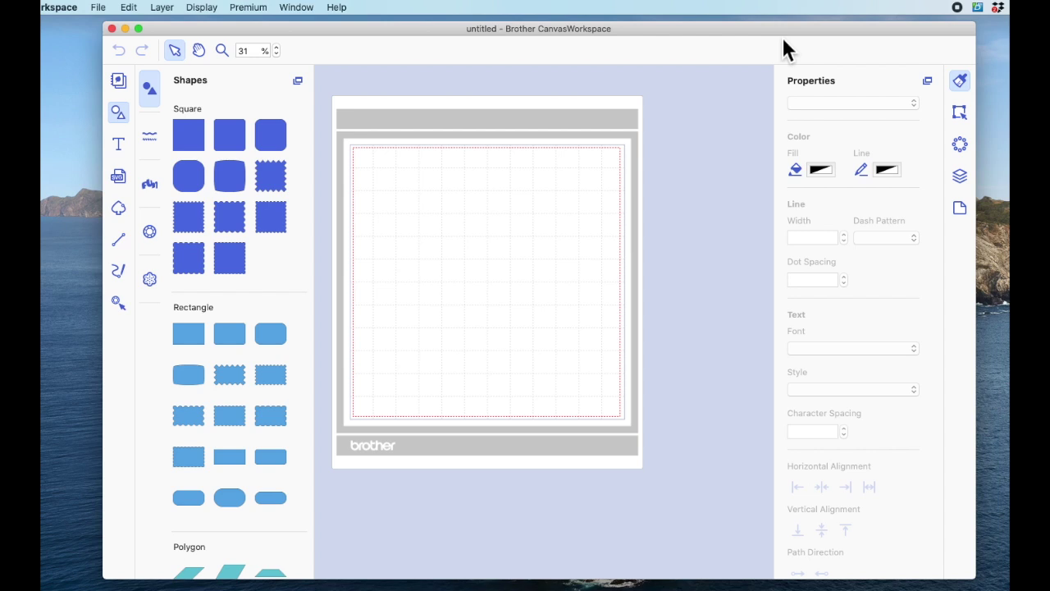
scroll(647, 223, left, 2)
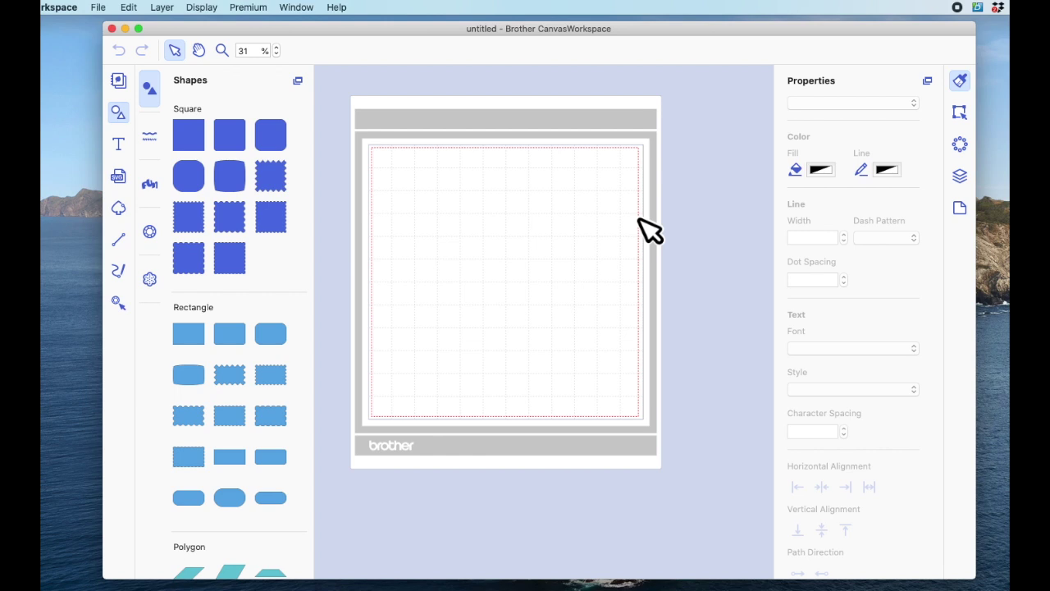
scroll(648, 230, left, 1)
scroll(648, 230, up, 2)
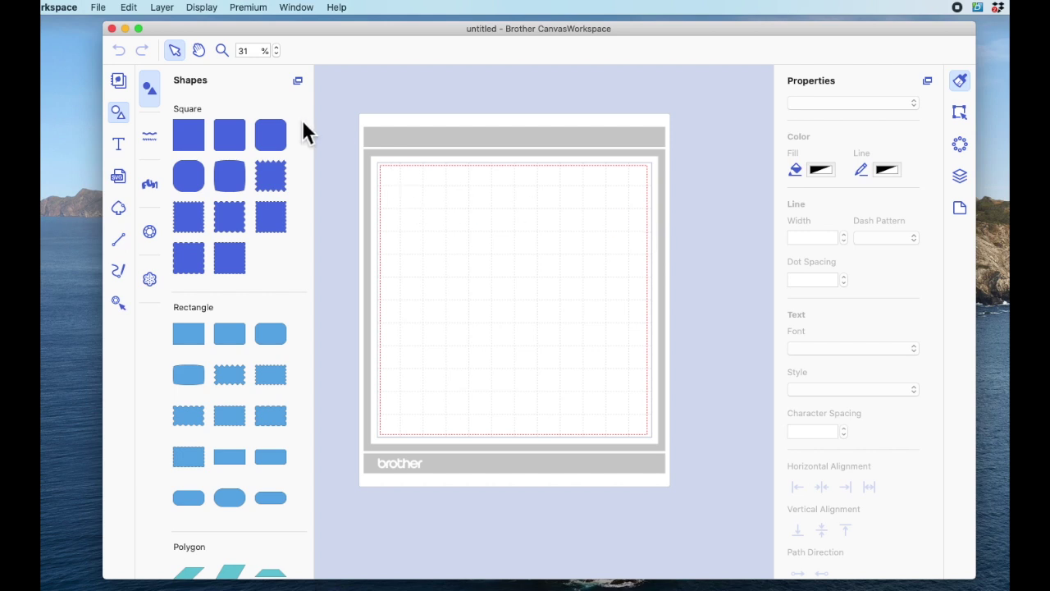
Place a stamp-edged square and a shortened scalloped border near the mat bottom
drag(230, 218, 429, 235)
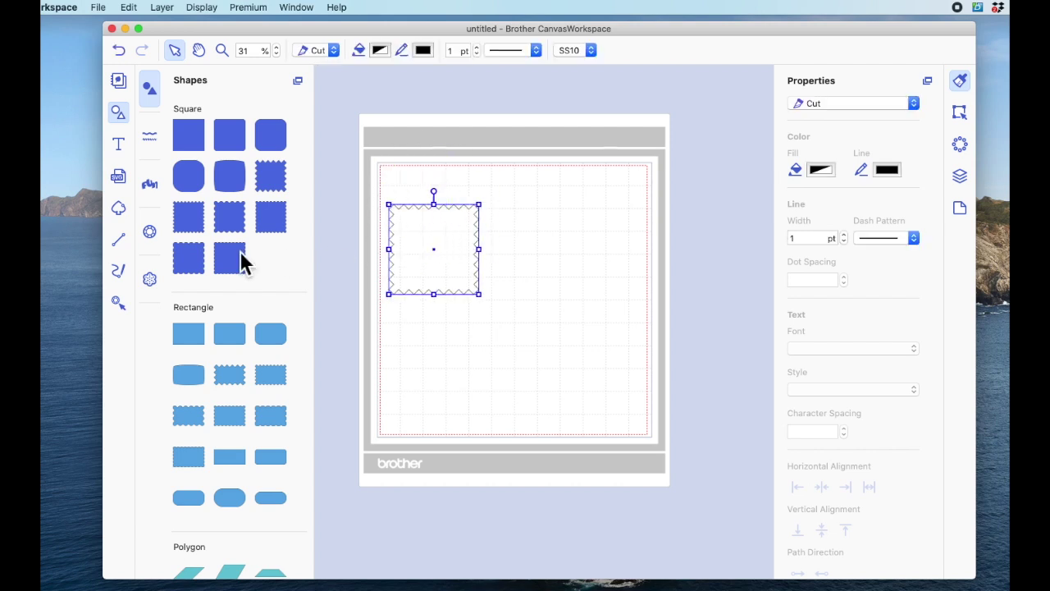
click(151, 139)
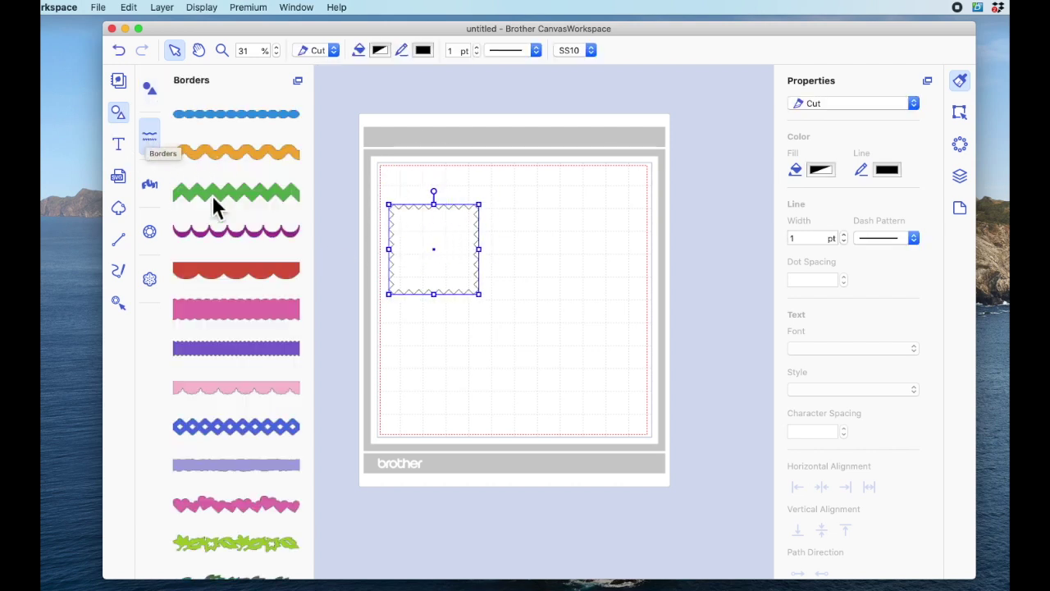
drag(235, 392, 507, 402)
drag(637, 378, 588, 403)
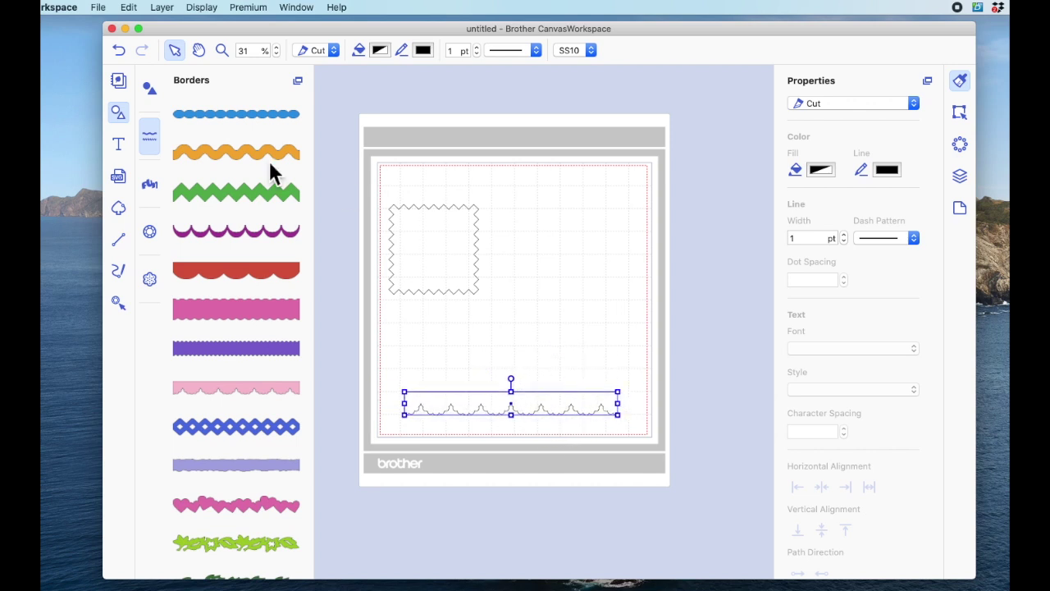
Add the text 'Hello' to the right of the square
click(118, 144)
click(495, 287)
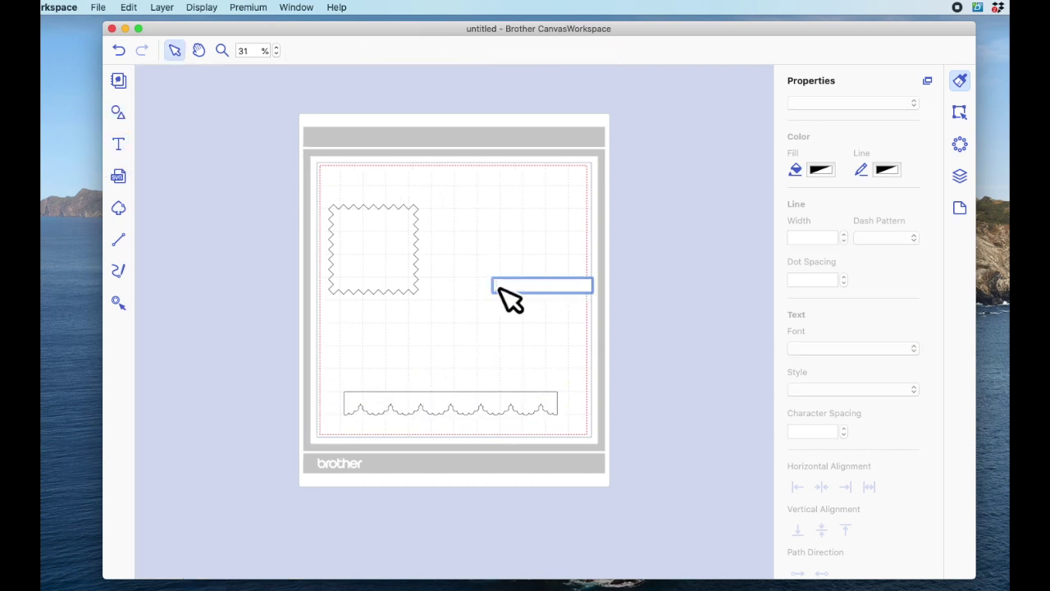
text(Hello)
key(Escape)
Nudge the square up, move Hello up-left, and raise the border slightly
drag(389, 248, 394, 233)
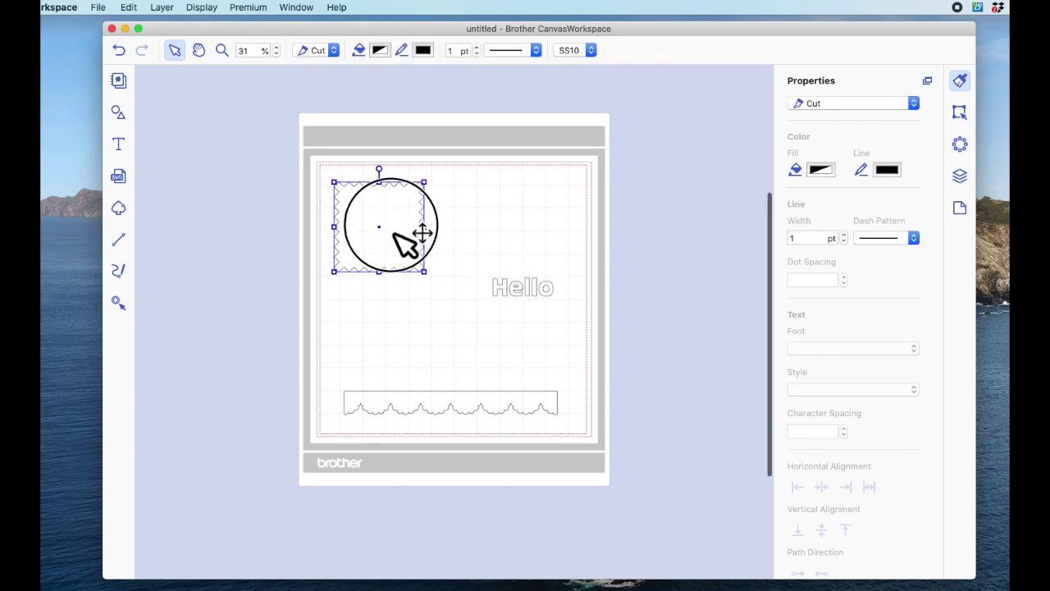
drag(549, 292, 523, 263)
click(486, 387)
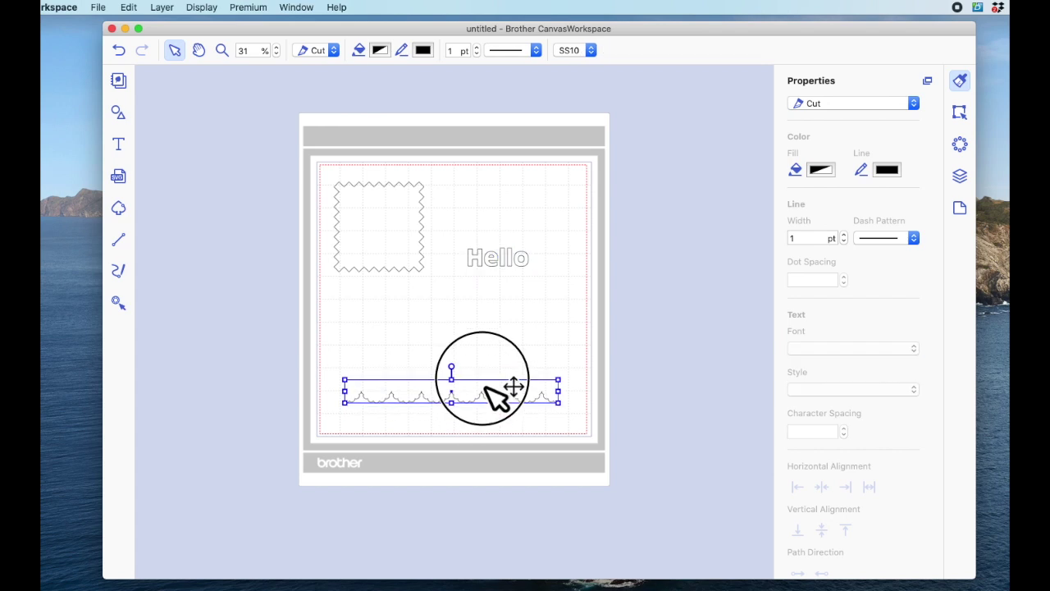
drag(497, 396, 498, 386)
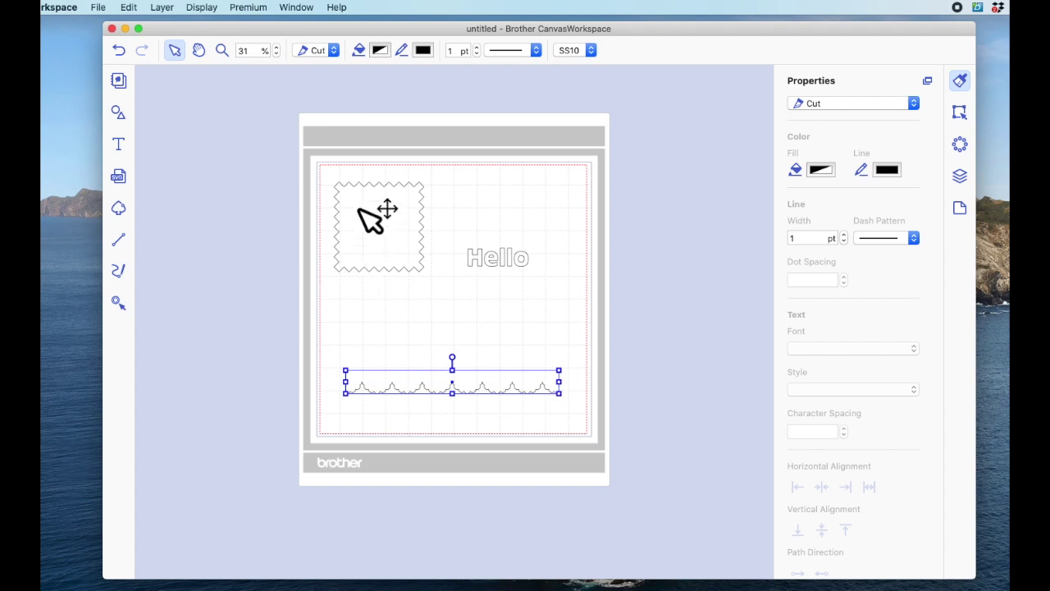
Zoom the mat view from 31% to 40%
click(277, 48)
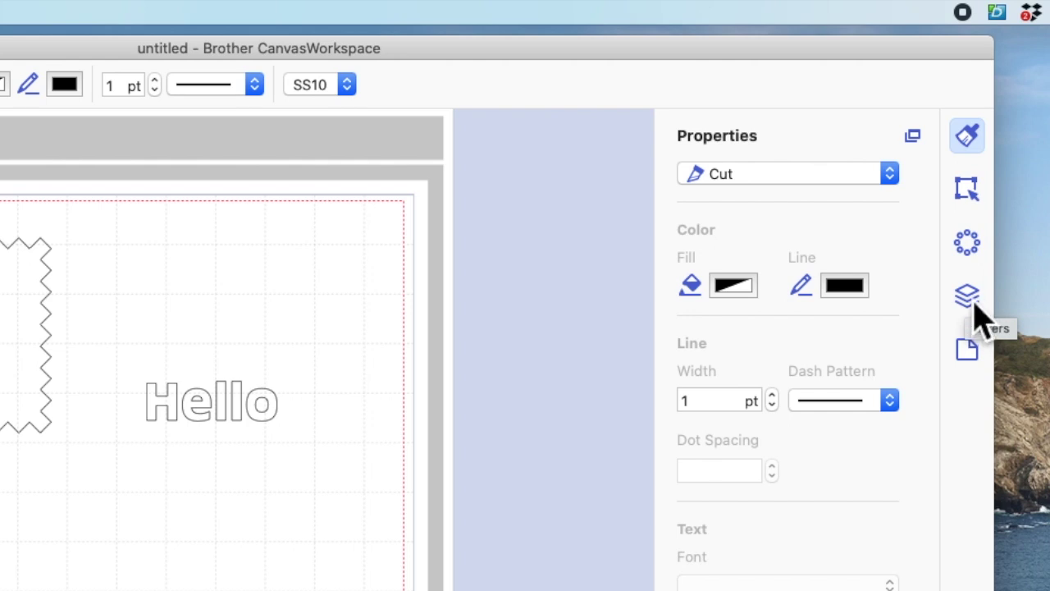
Switch the right sidebar from Properties to the Layers list
click(974, 304)
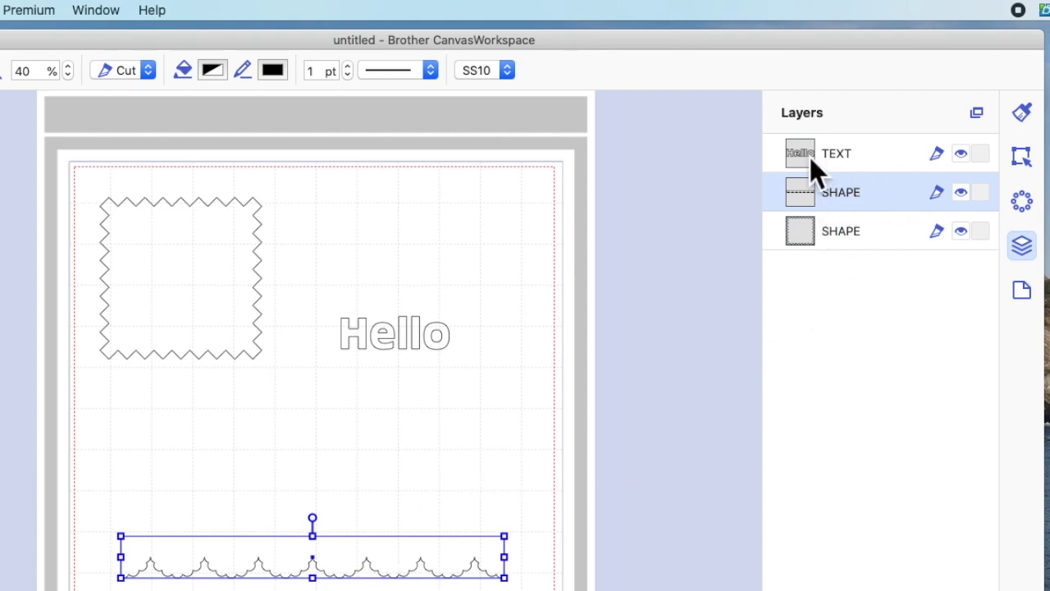
click(390, 340)
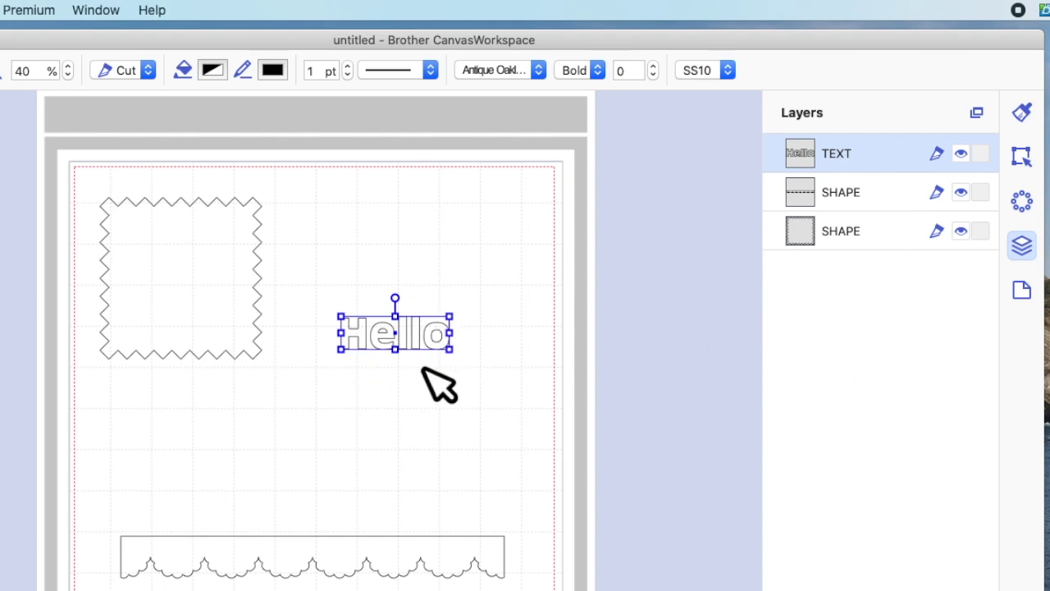
click(234, 278)
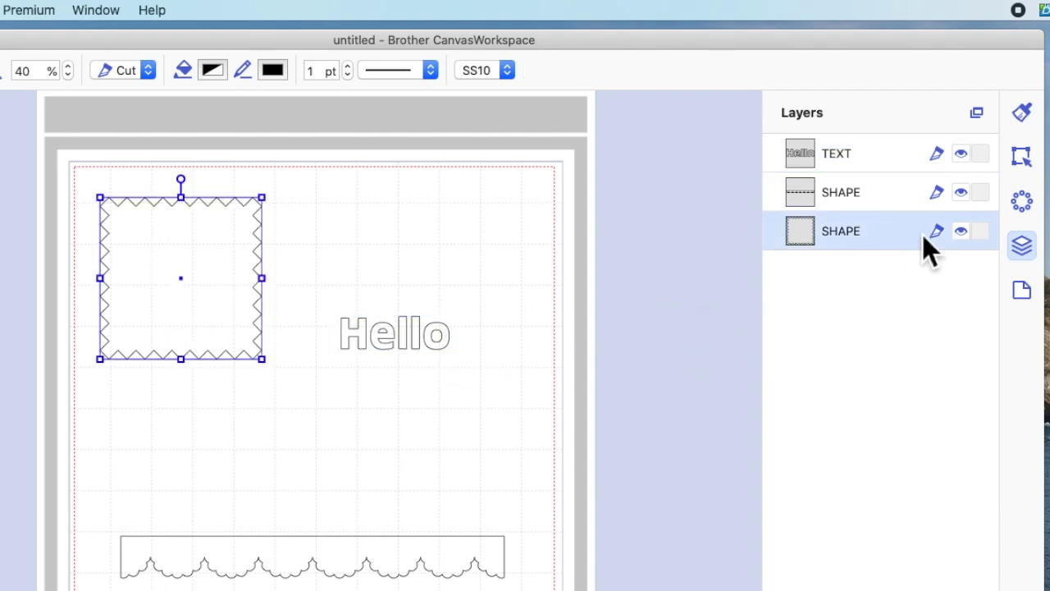
click(718, 515)
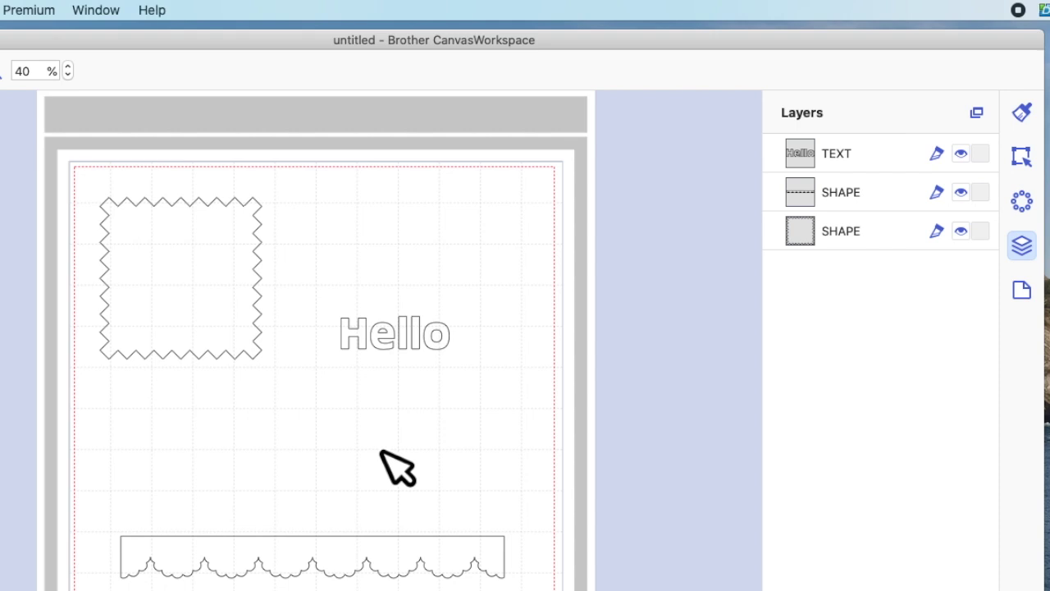
Set the square aside, enlarge Hello at top left, and undo the border stretch
drag(240, 312, 744, 297)
drag(436, 338, 337, 391)
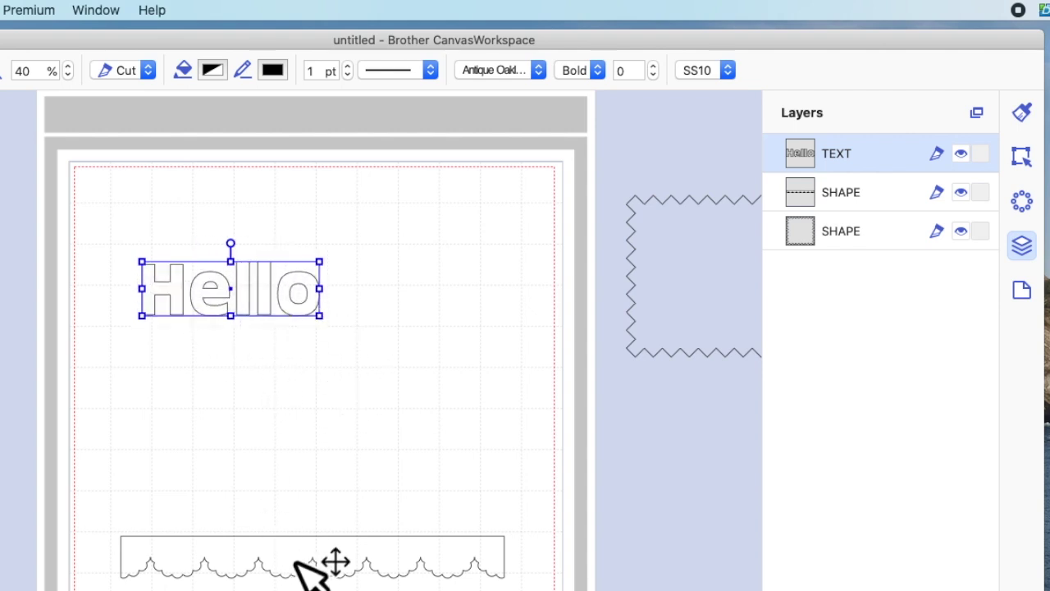
mouse_move(297, 556)
mouse_down()
mouse_move(301, 449)
mouse_move(289, 413)
mouse_move(294, 542)
mouse_up()
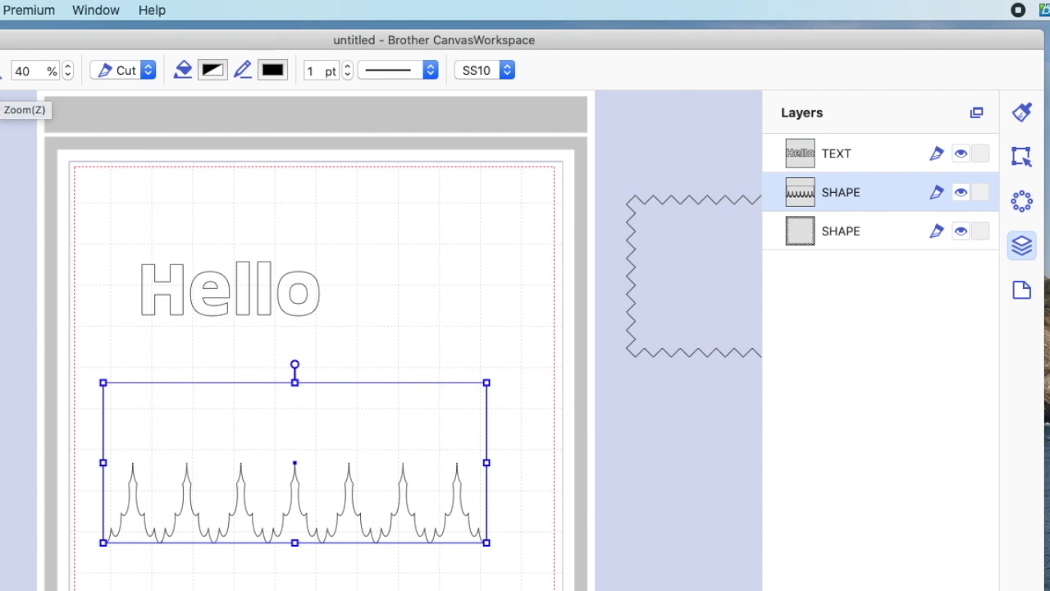
key(super+z)
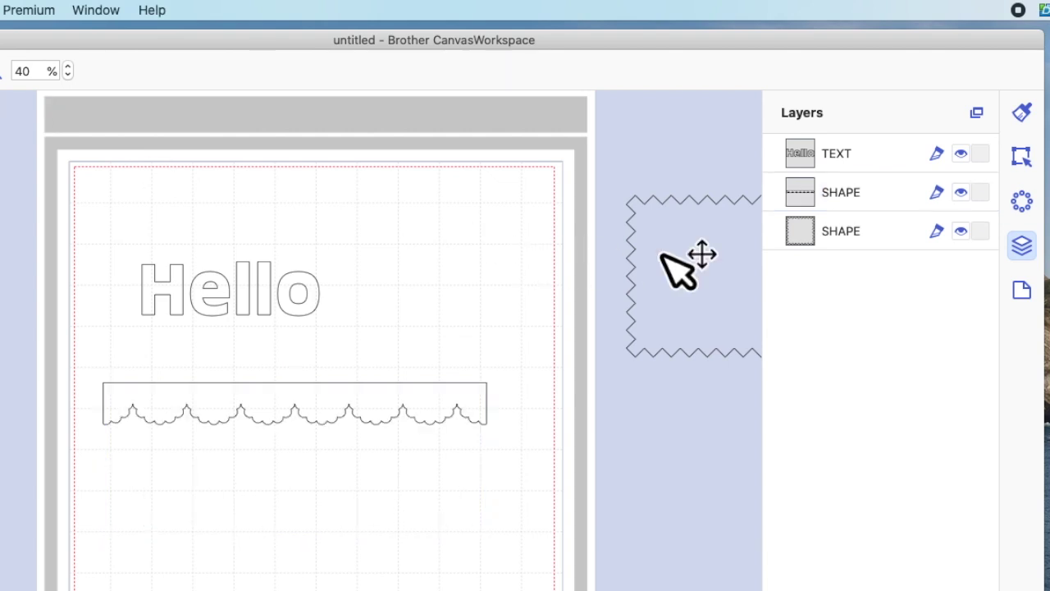
drag(279, 398, 305, 557)
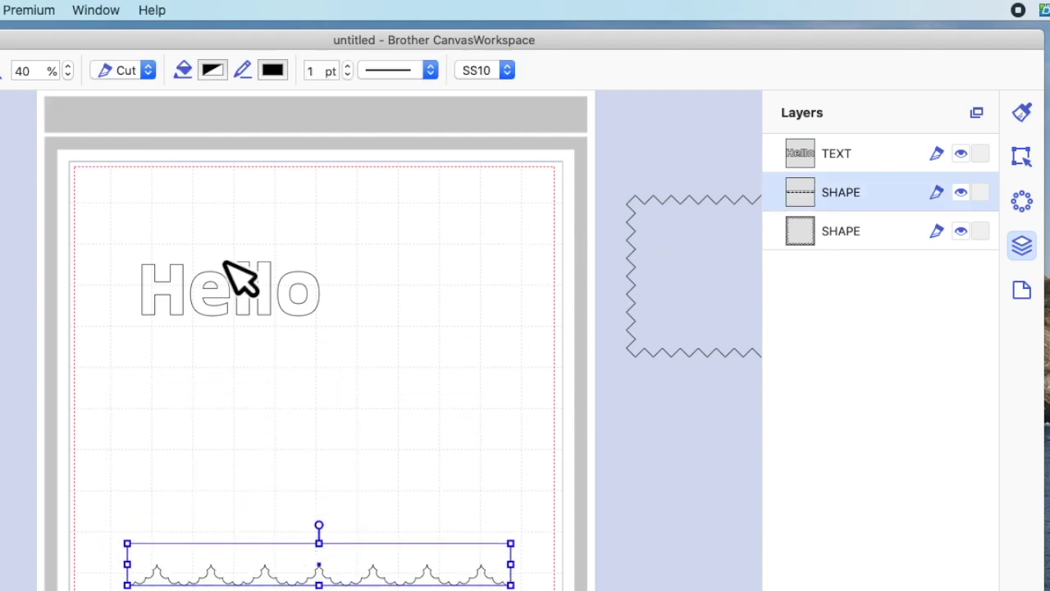
Return the square to the top left, place Hello below it, and hide the square's layer
drag(243, 322, 378, 455)
drag(656, 293, 262, 294)
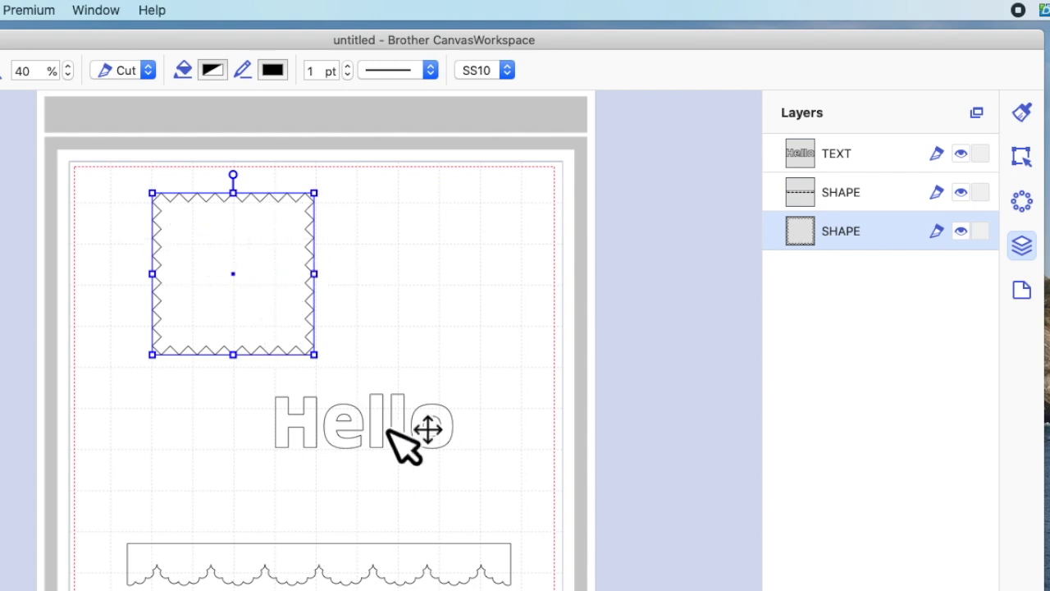
drag(387, 422, 281, 446)
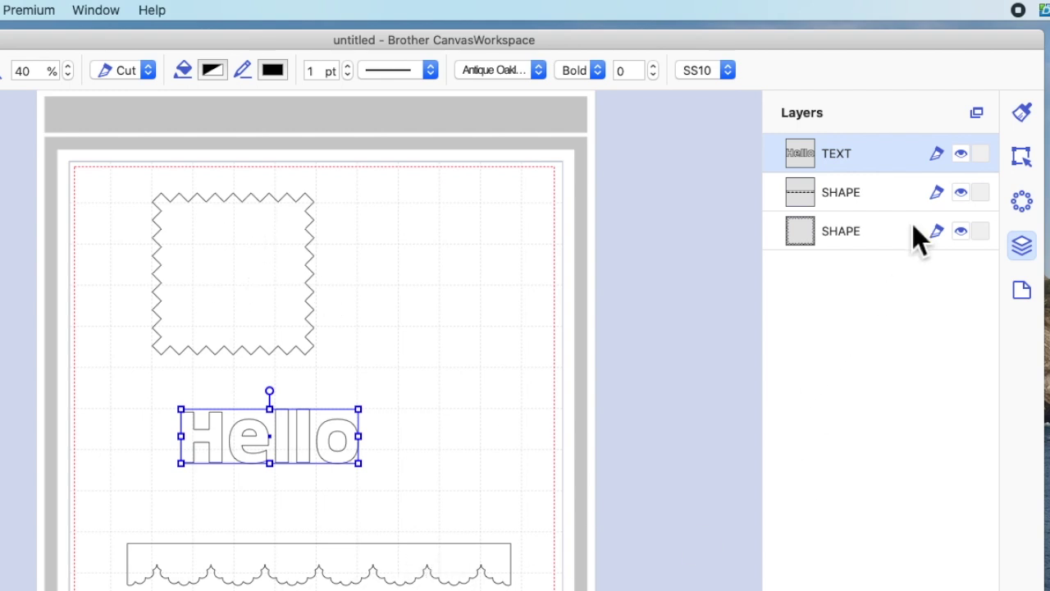
click(963, 234)
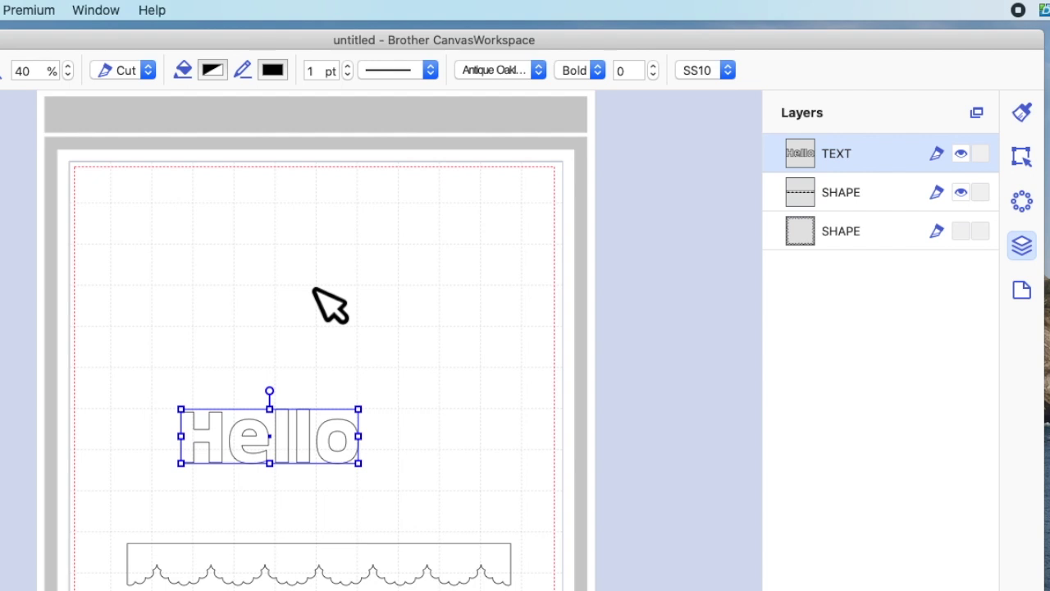
Deselect Hello and hide the scalloped border's SHAPE layer
drag(71, 147, 506, 397)
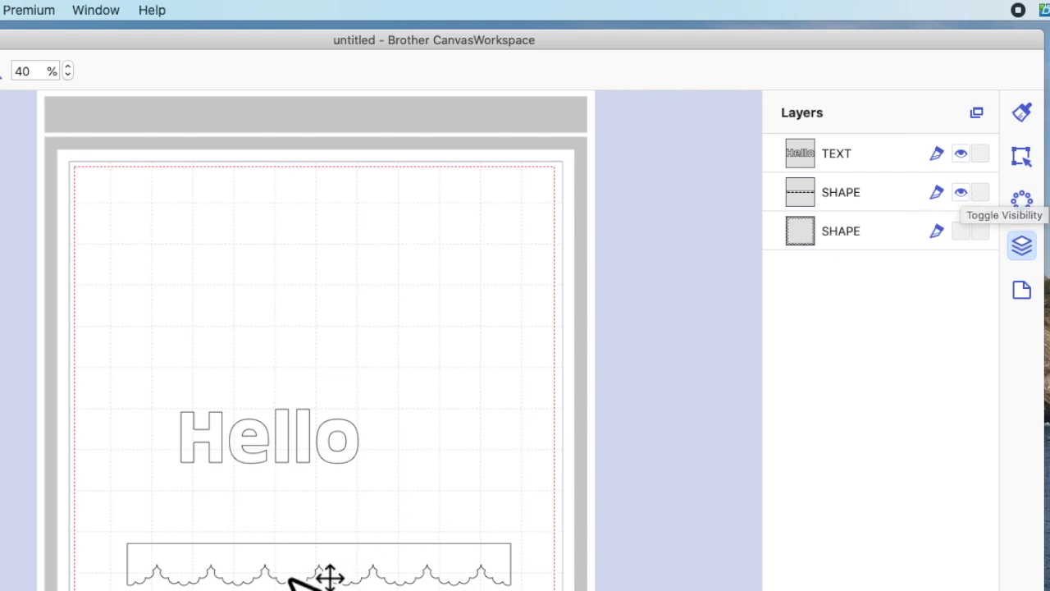
click(961, 192)
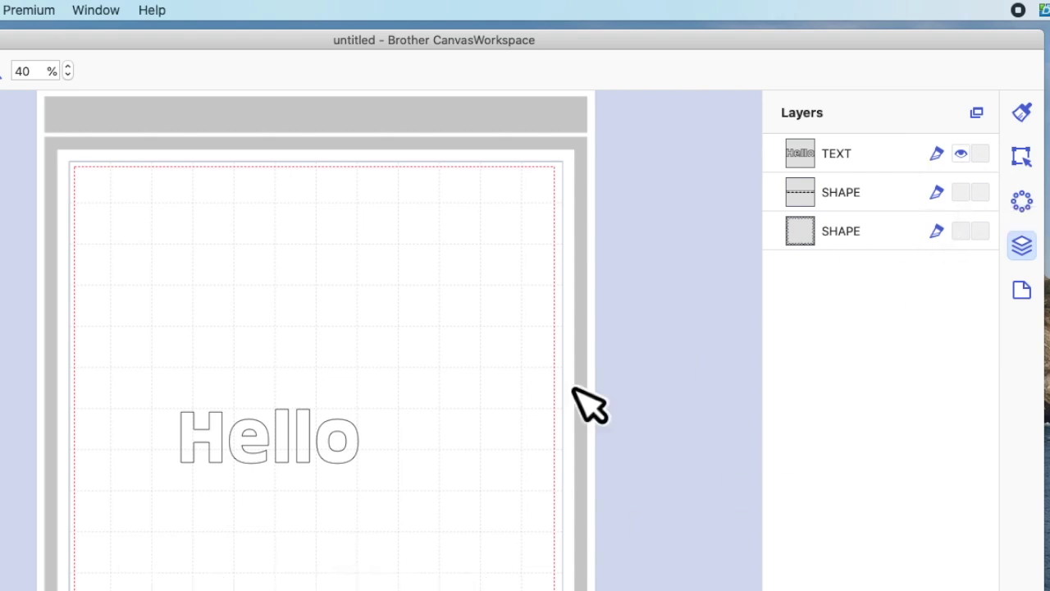
Enlarge Hello, stretch it taller, move it up-left, and unhide the border layer
drag(249, 435, 326, 414)
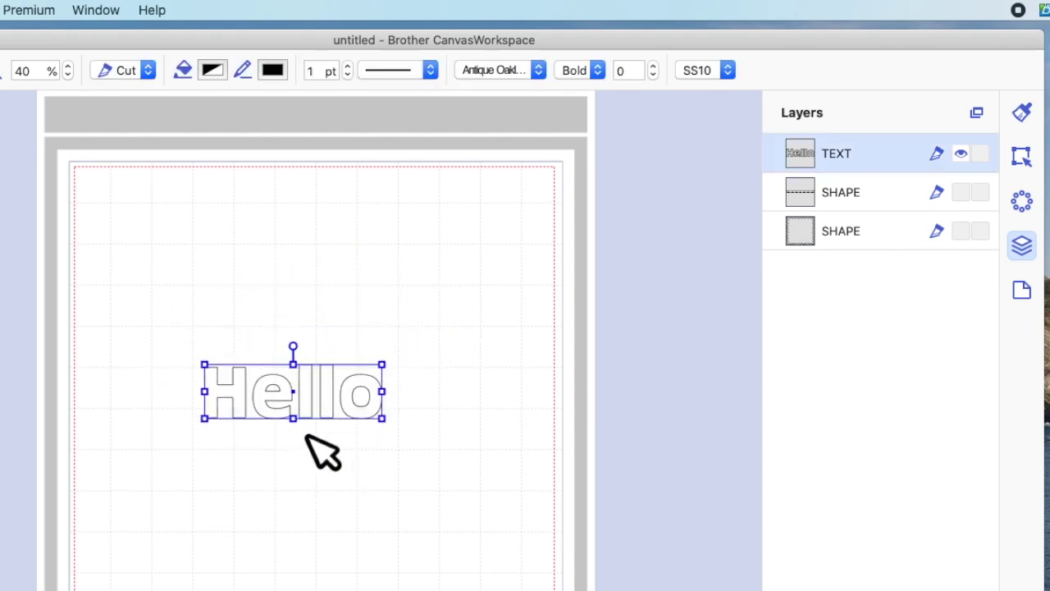
drag(381, 418, 457, 439)
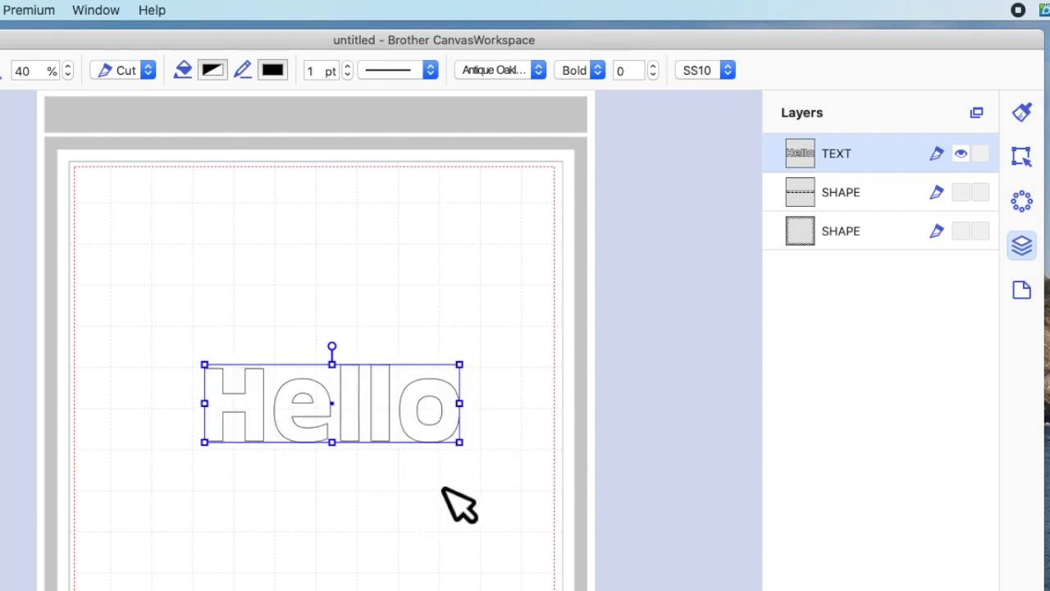
drag(333, 439, 331, 519)
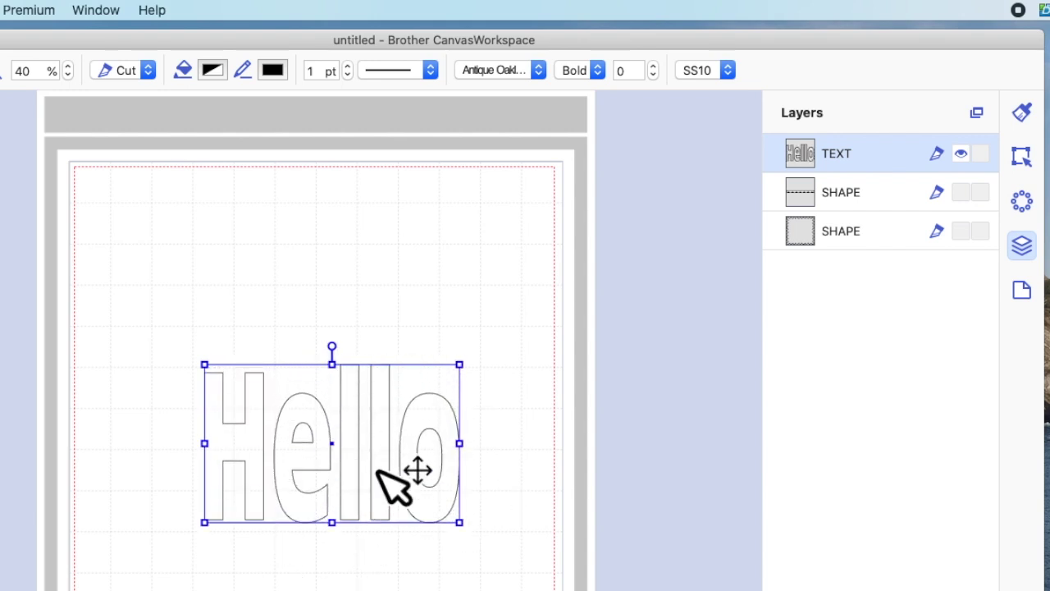
drag(375, 469, 319, 396)
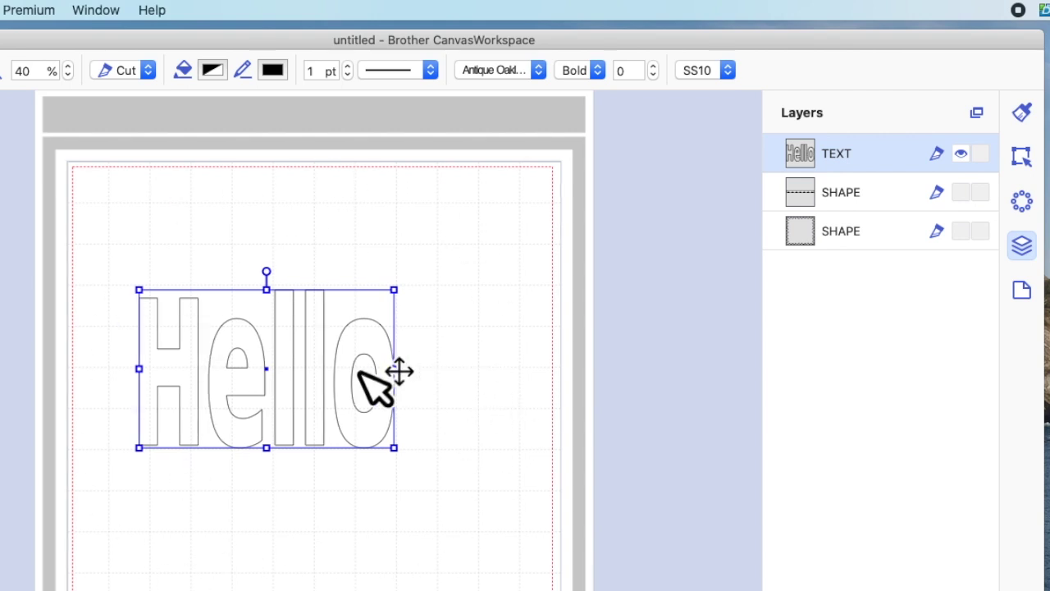
click(963, 194)
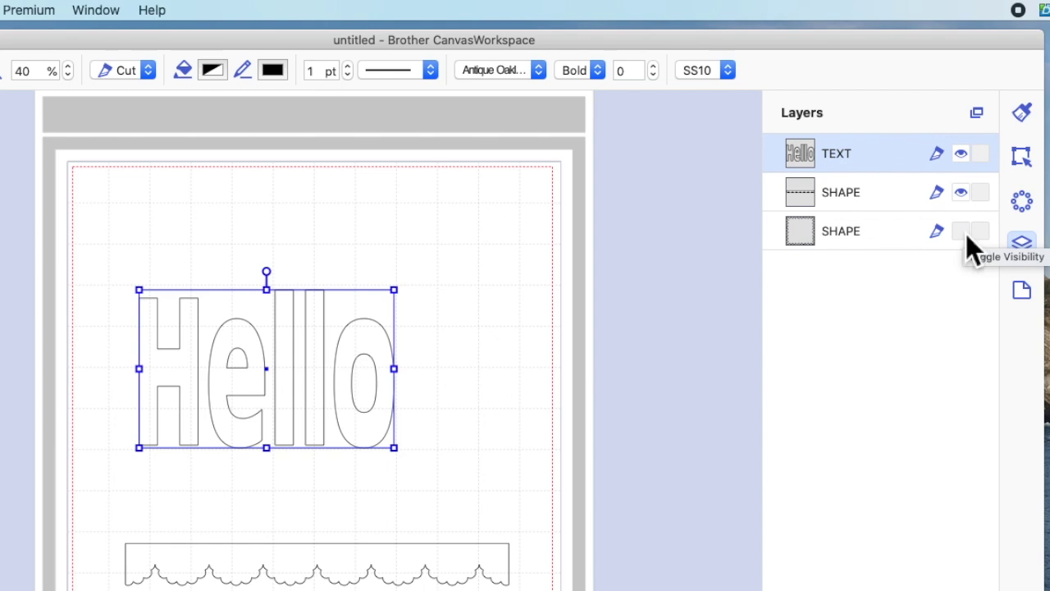
Unhide the square's layer and arrange the square at upper left with Hello below it
click(966, 233)
drag(310, 324, 415, 384)
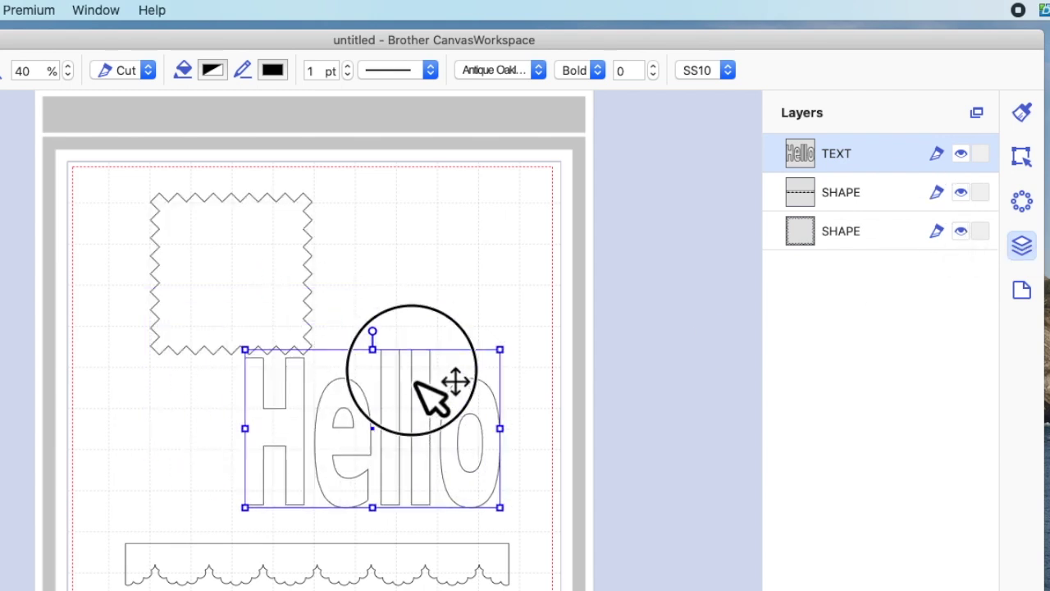
drag(274, 270, 220, 261)
click(354, 427)
drag(354, 425, 333, 409)
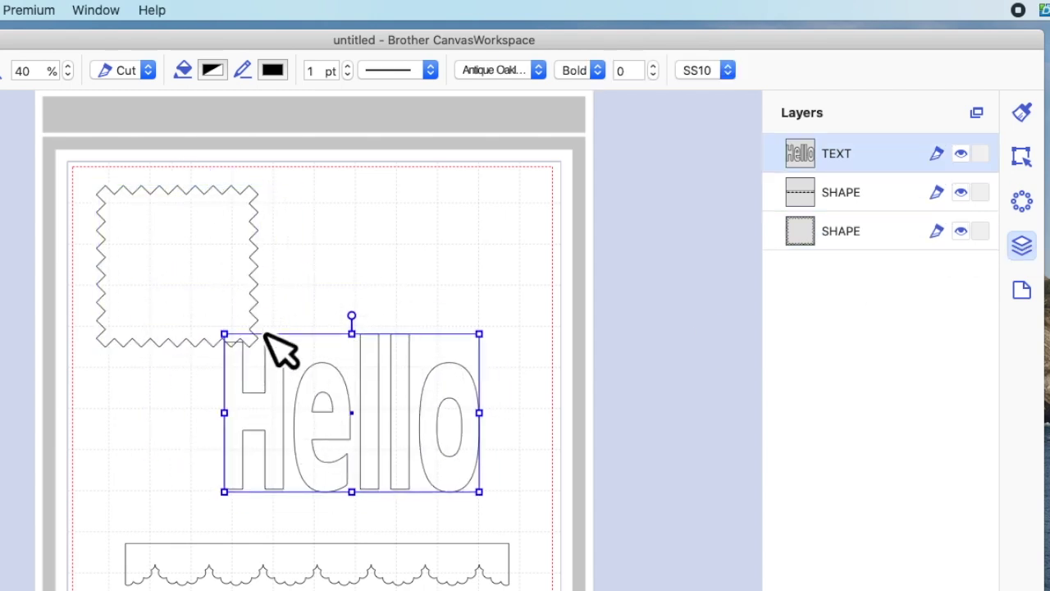
drag(232, 279, 237, 284)
click(308, 560)
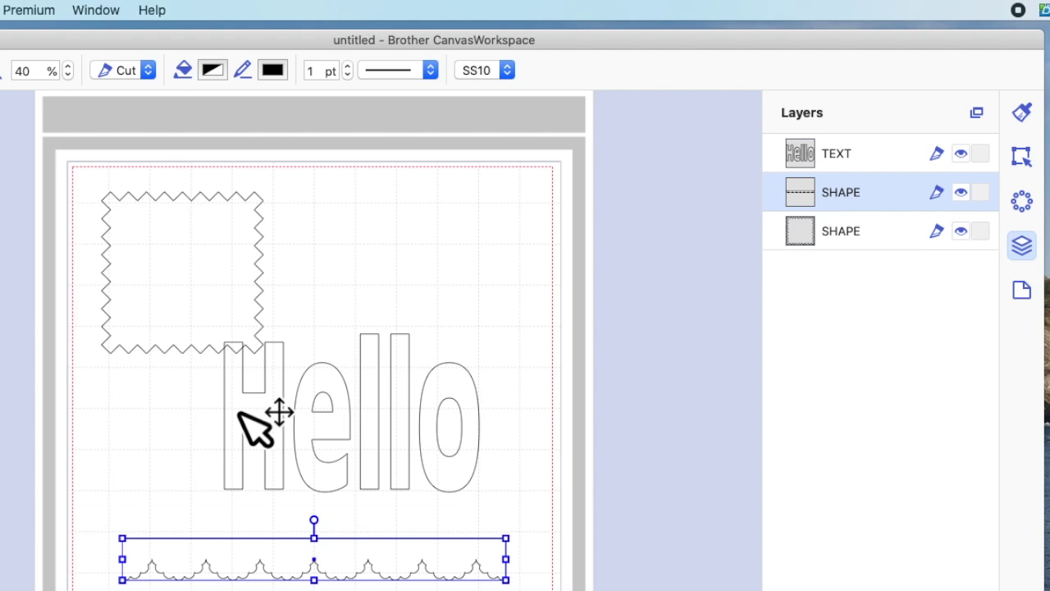
scroll(238, 412, up, 1)
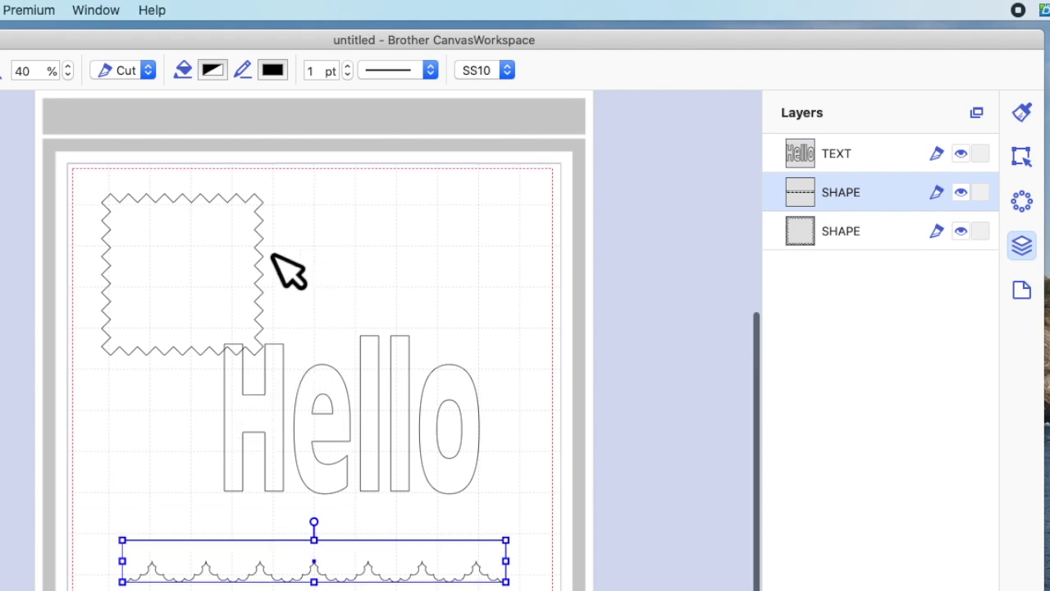
Hide the square and border SHAPE layers and move Hello toward the mat's centre
click(242, 209)
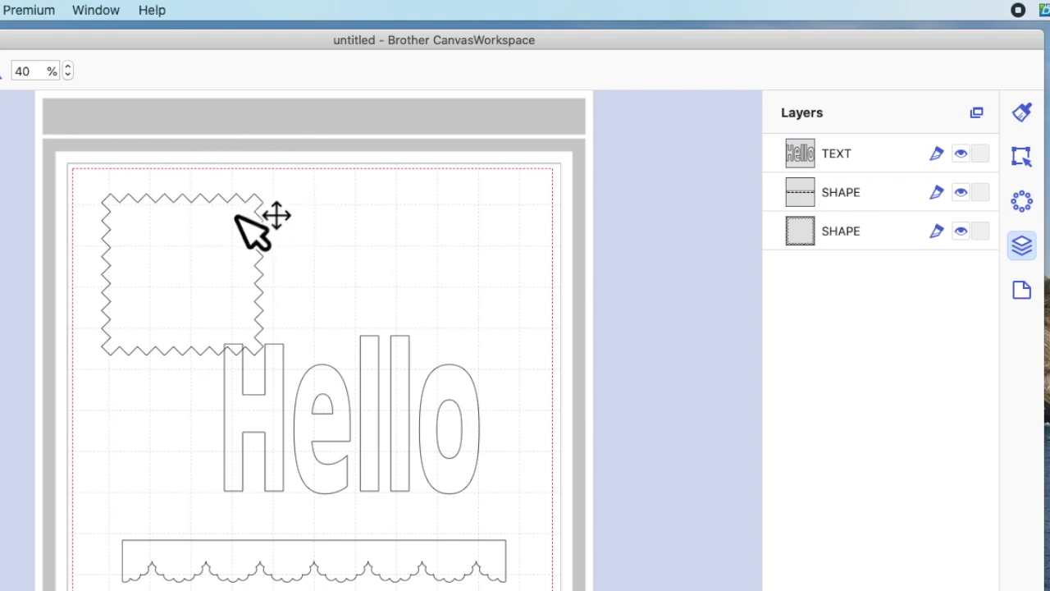
click(188, 238)
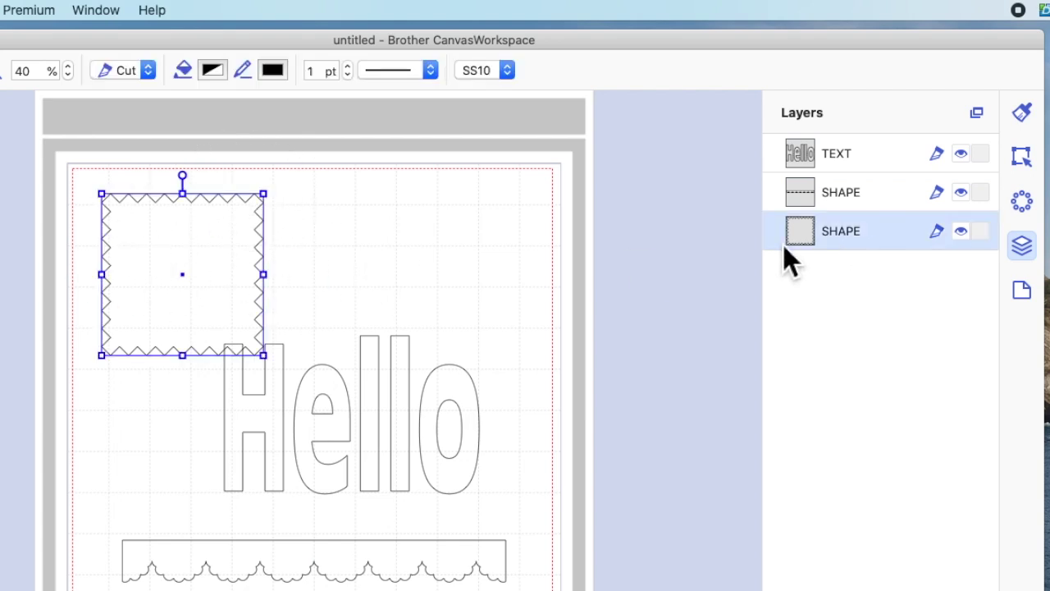
click(966, 236)
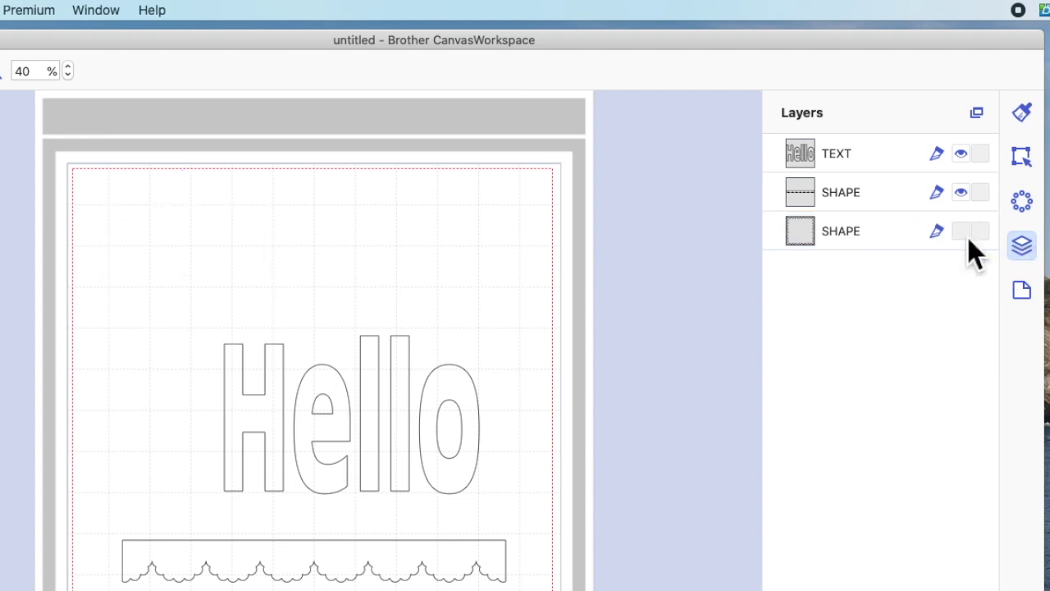
click(492, 569)
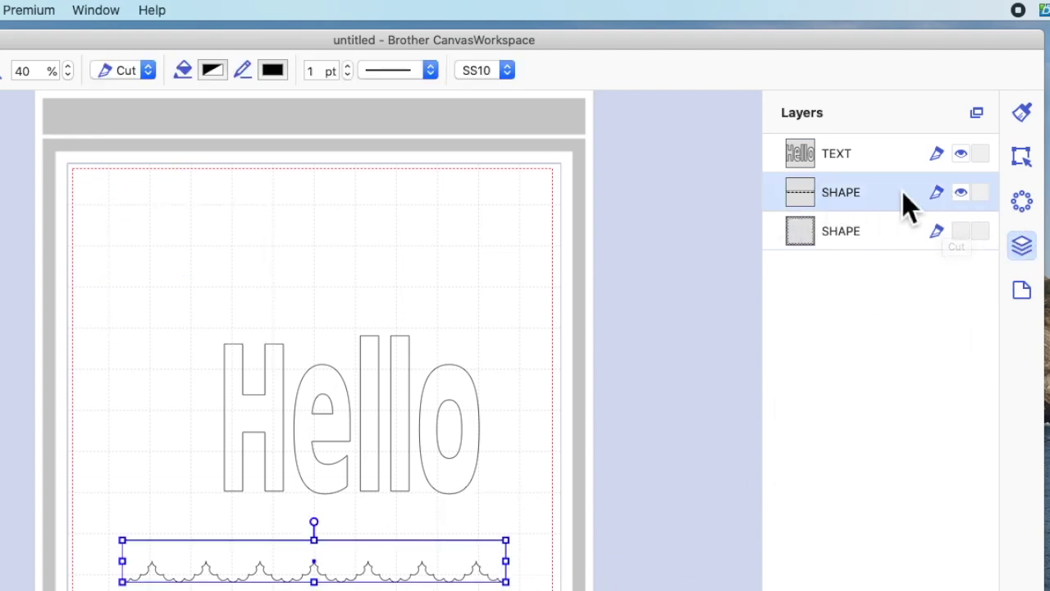
click(961, 192)
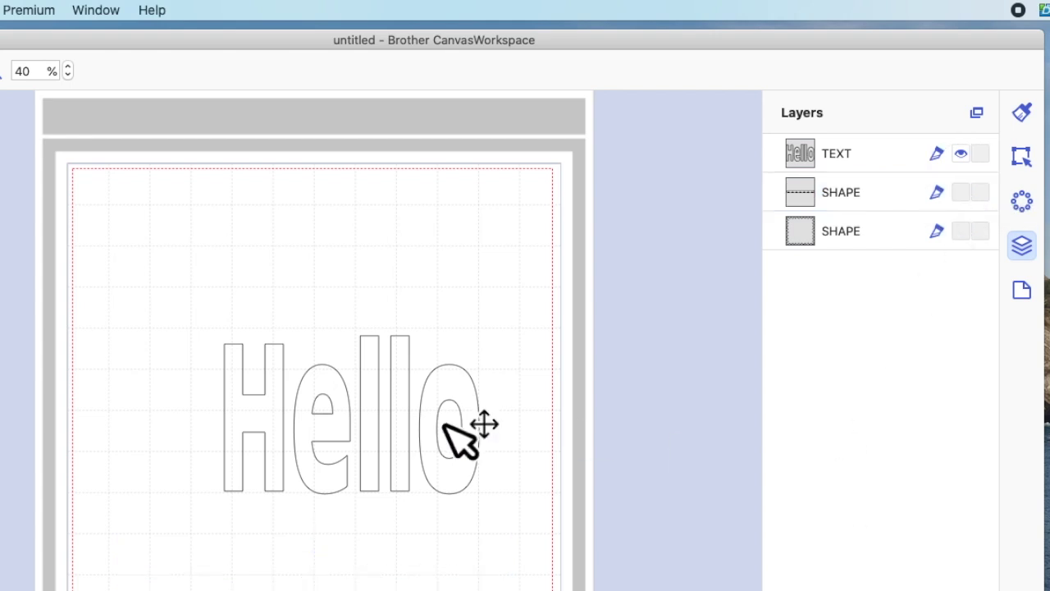
click(409, 445)
drag(408, 445, 375, 435)
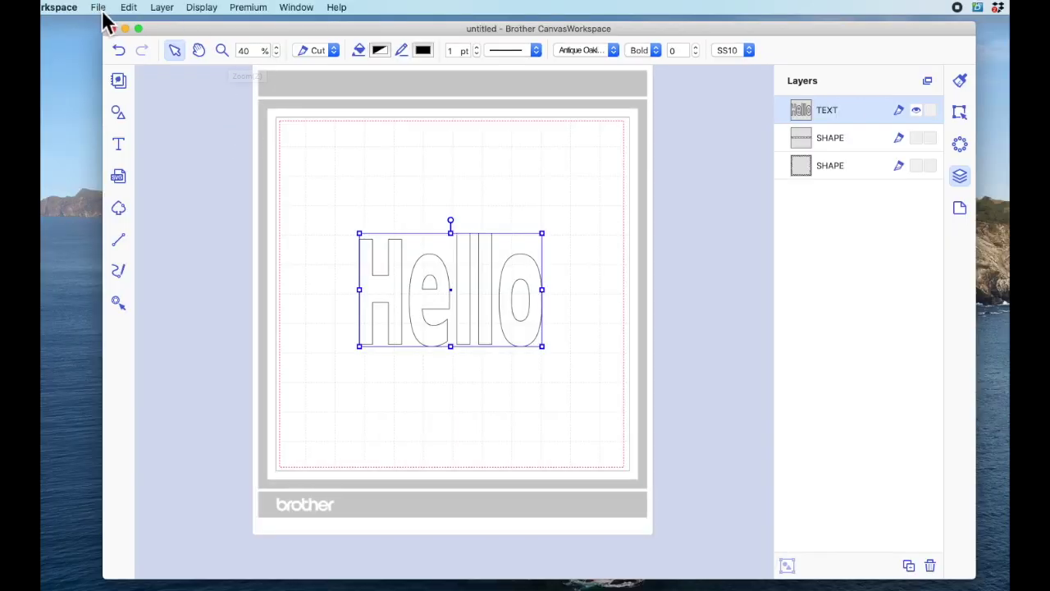
Transfer the FCM file via the Internet, accepting the hidden-objects warning and confirmation
click(99, 10)
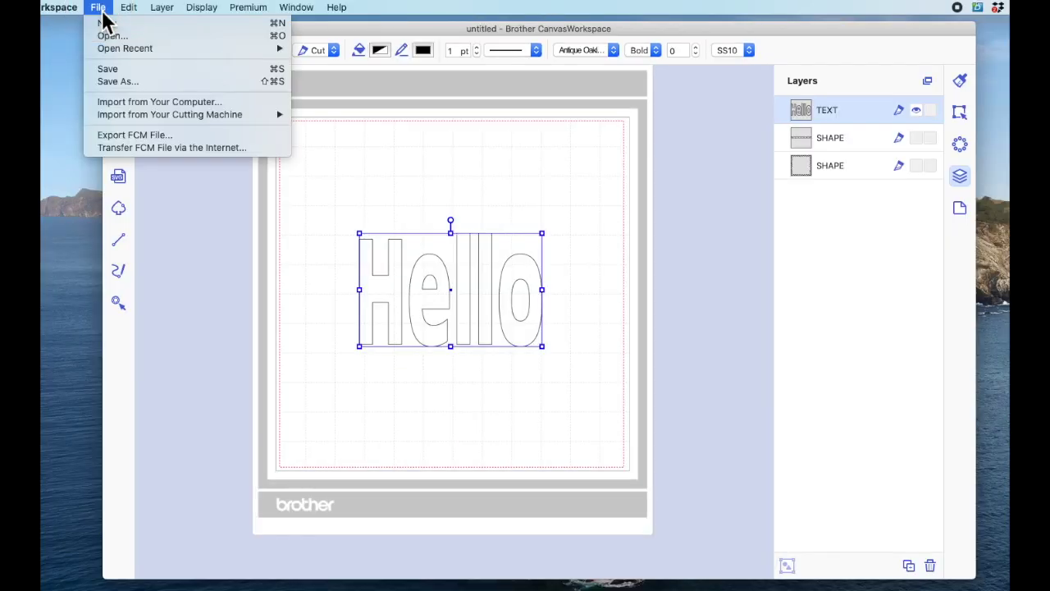
click(168, 147)
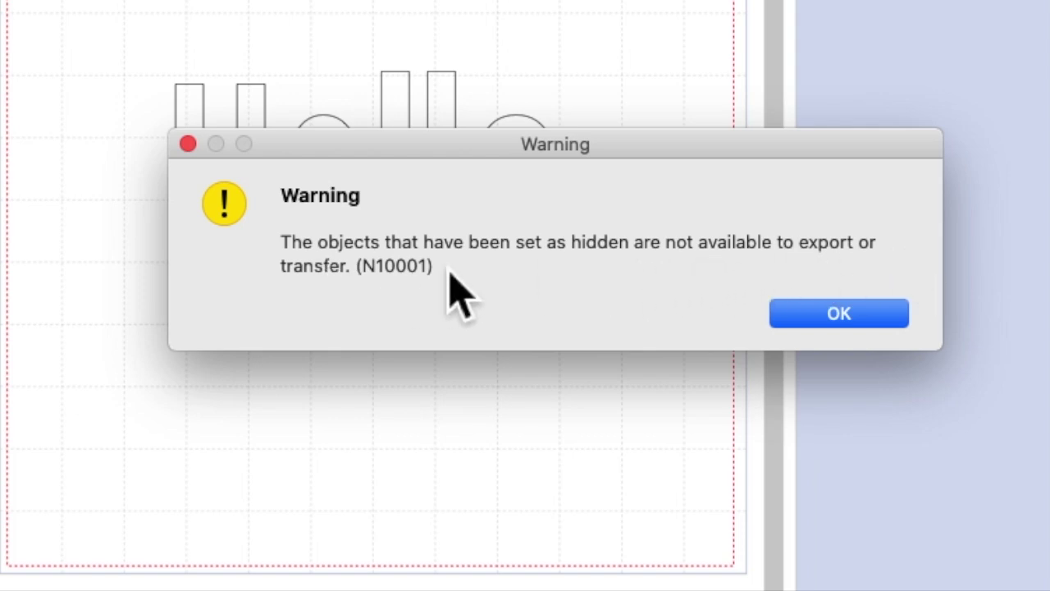
click(857, 320)
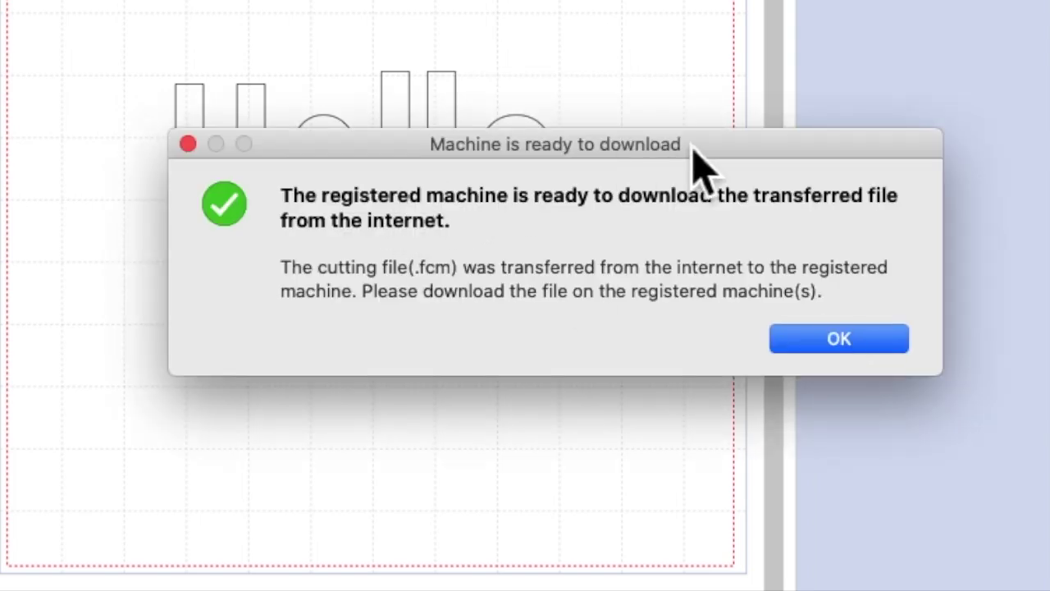
drag(692, 148, 529, 115)
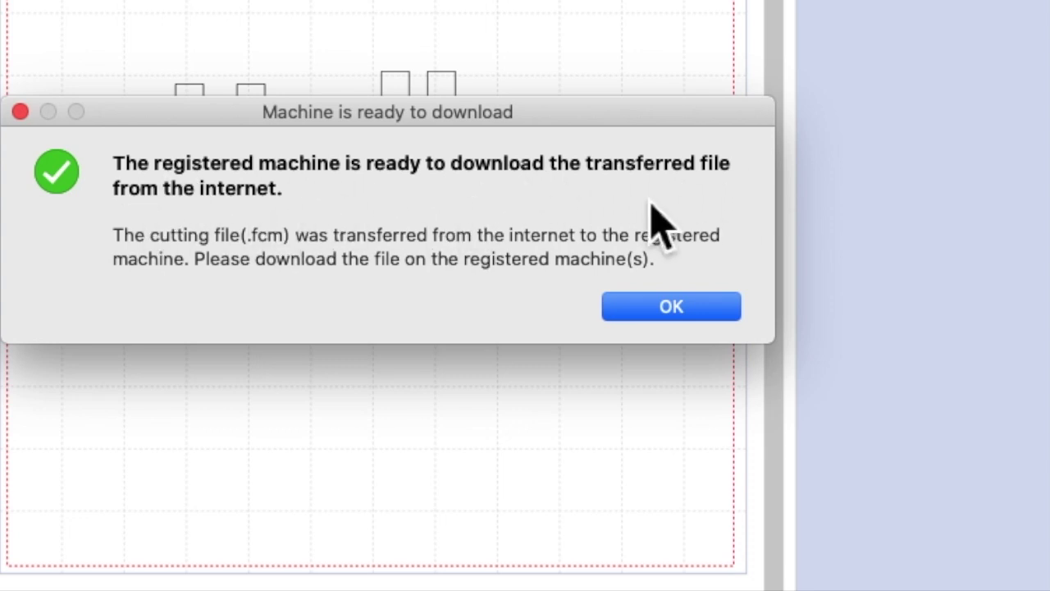
click(712, 311)
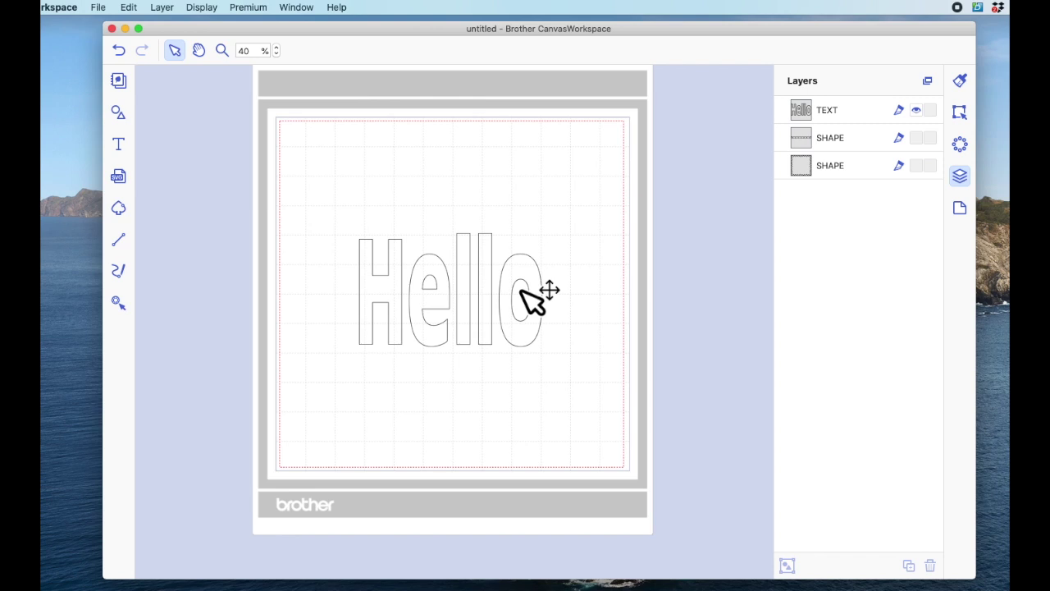
Make the scalloped border visible and hide the Hello text layer
click(502, 289)
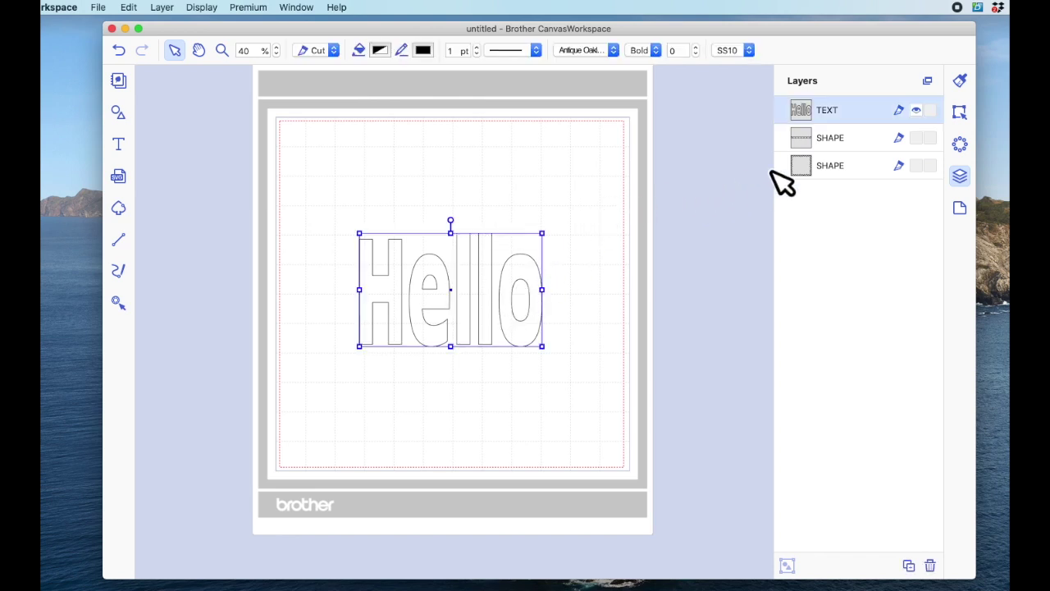
click(917, 138)
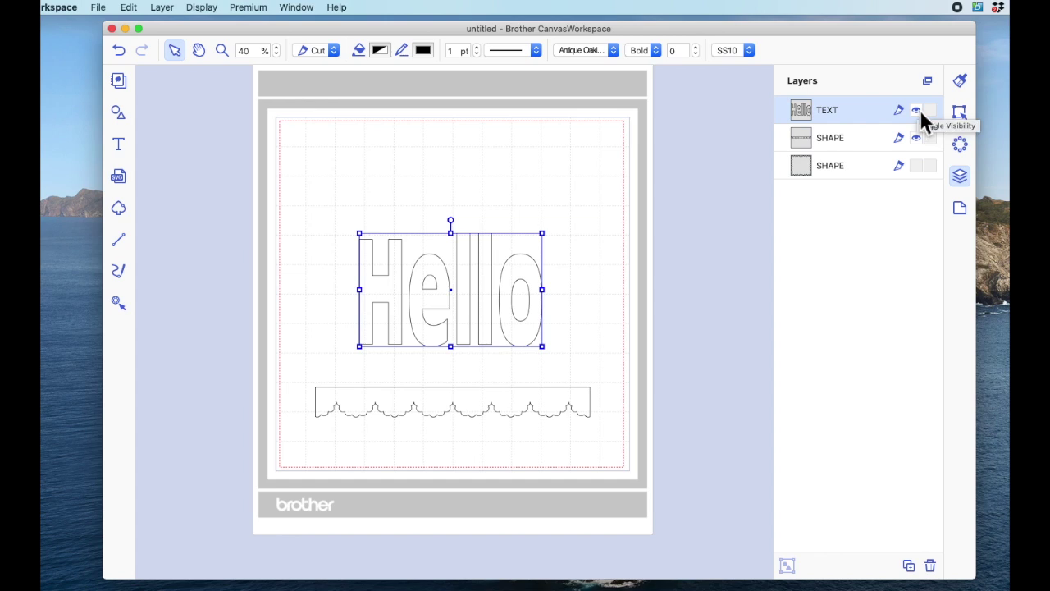
click(918, 110)
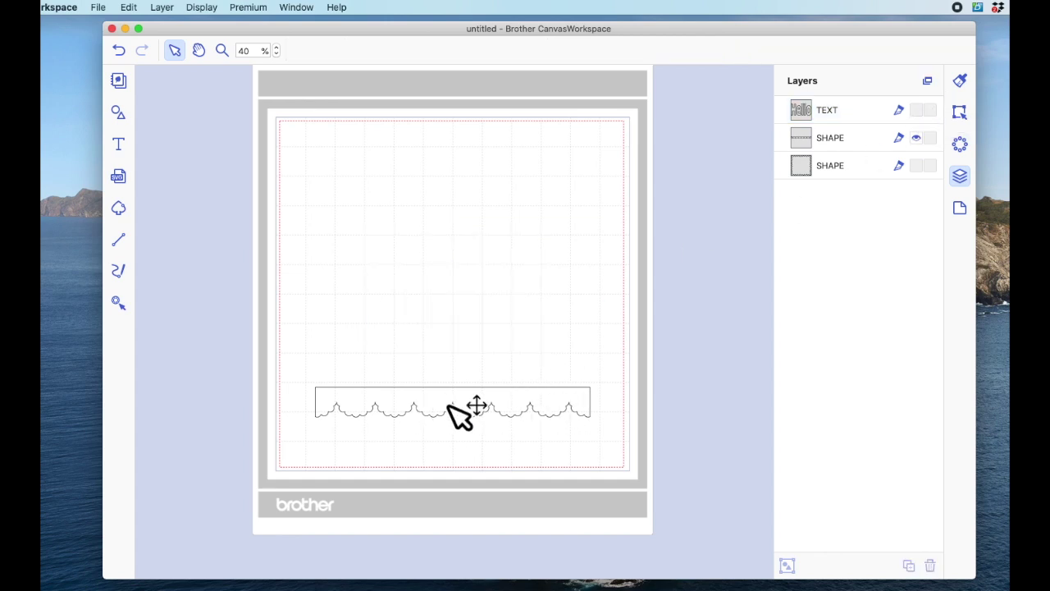
Transfer the scalloped border to the cutting machine via the Internet, confirming both prompts
click(99, 8)
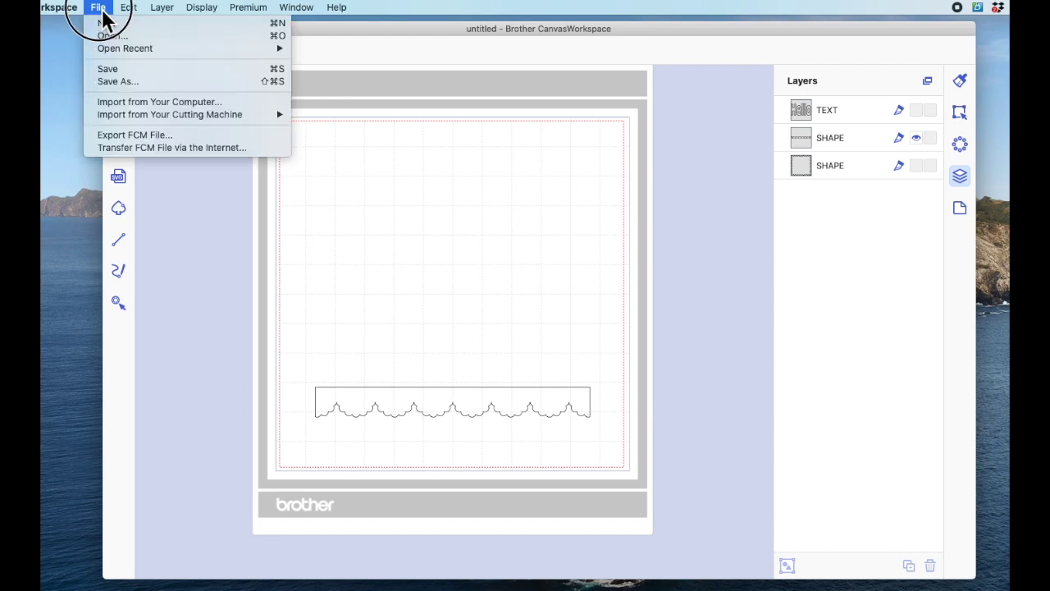
click(141, 149)
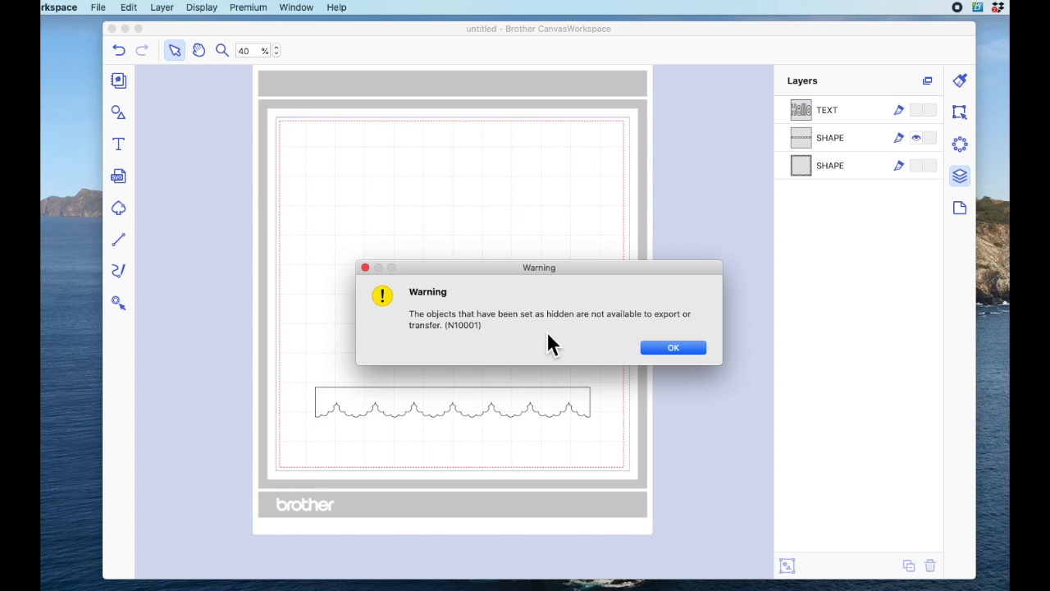
click(675, 348)
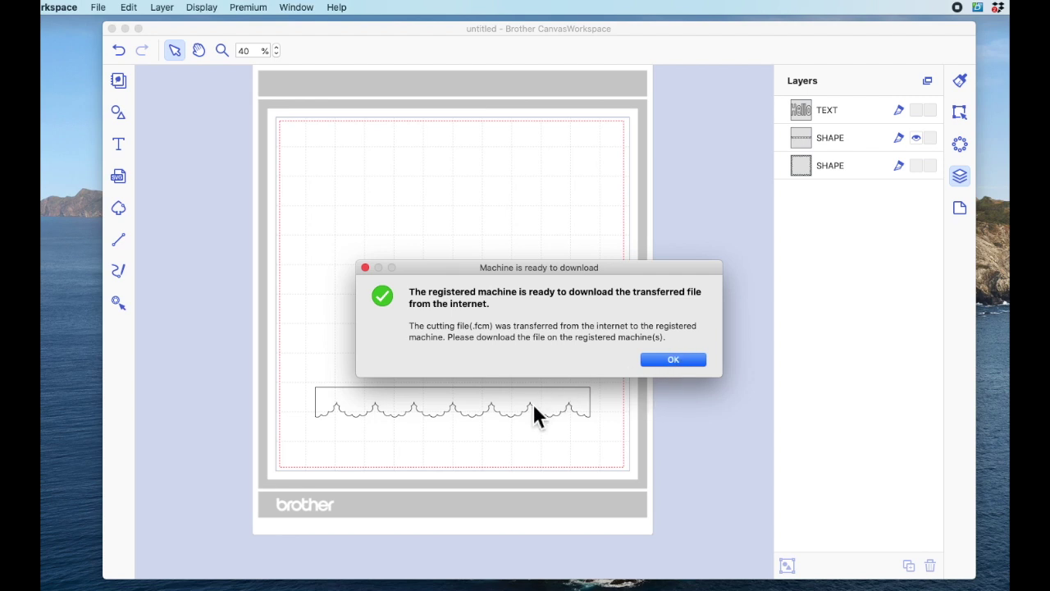
click(679, 361)
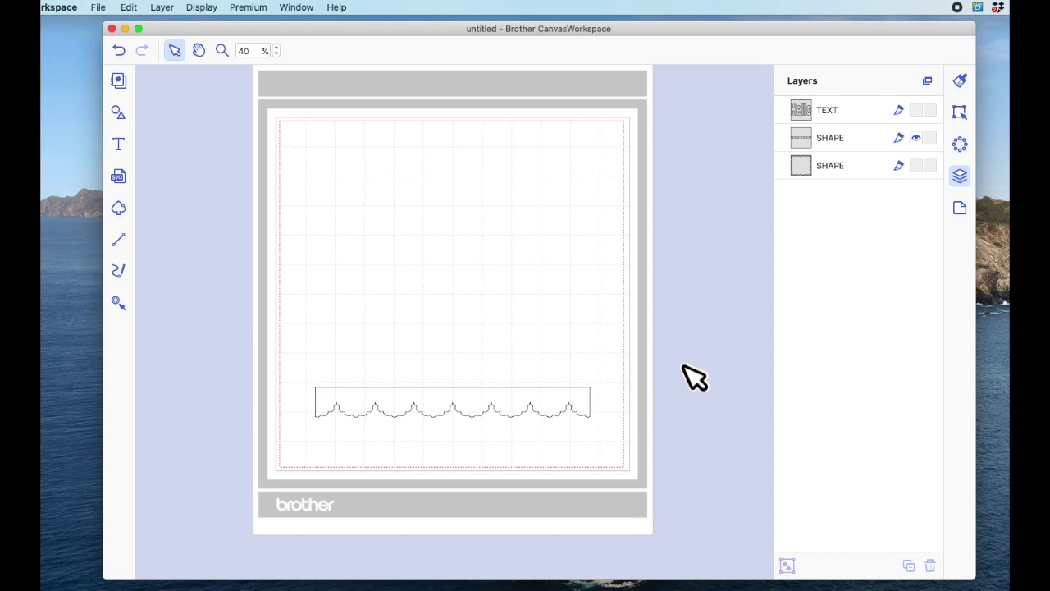
click(517, 420)
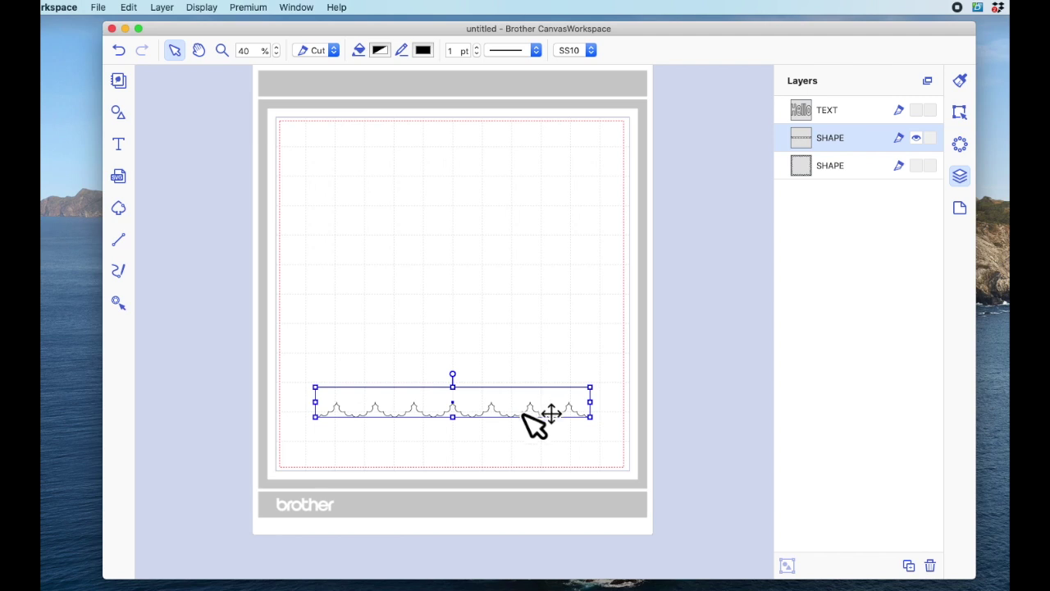
Show the Hello text and zigzag-edged square again, moving Hello slightly down
click(916, 110)
click(916, 165)
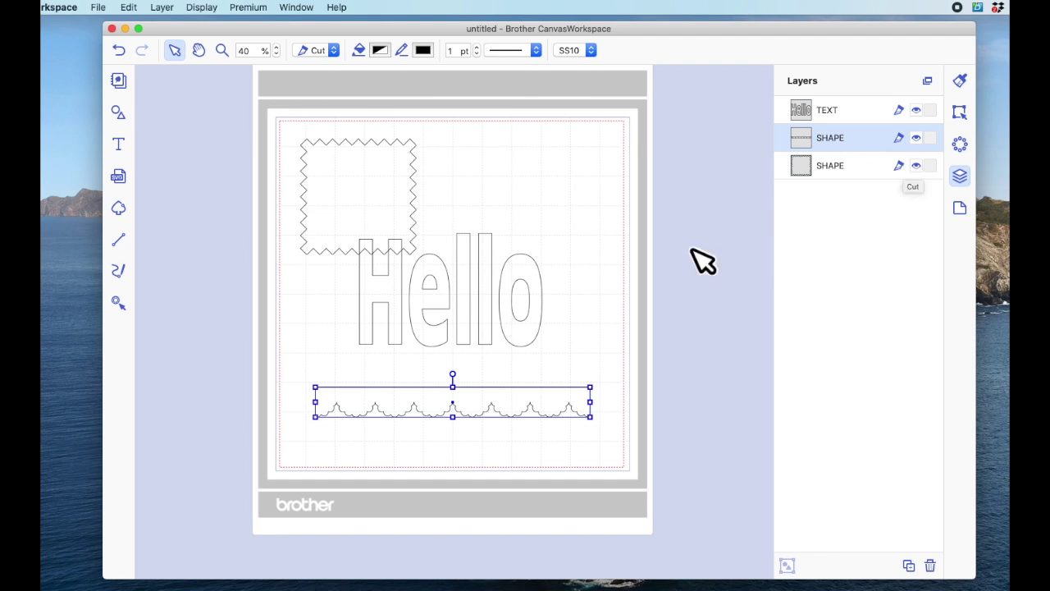
drag(485, 261, 483, 280)
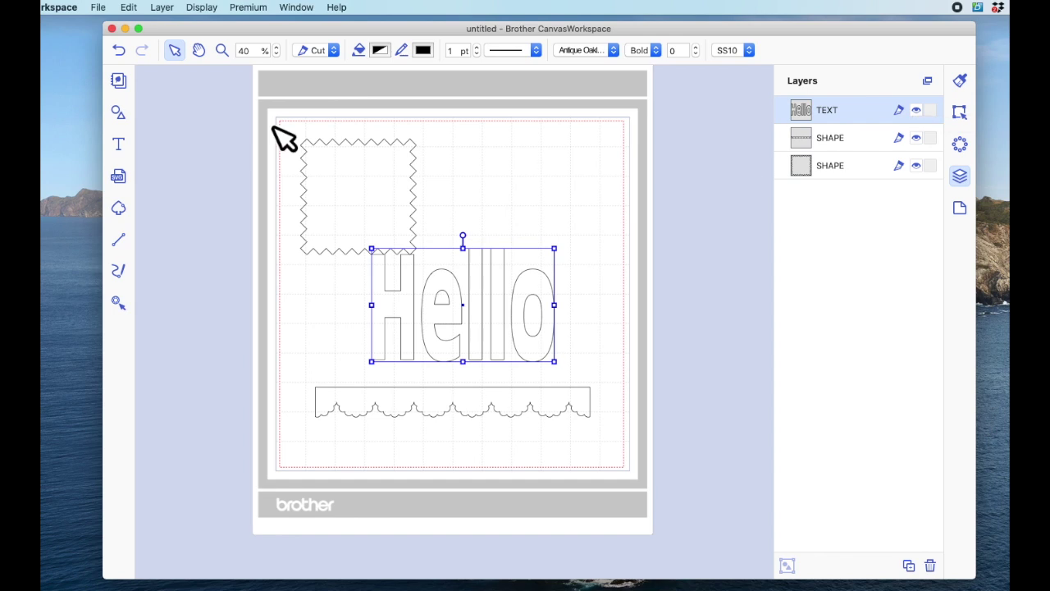
Transfer the mat design to the machine via the Internet, then nudge Hello lower
click(100, 8)
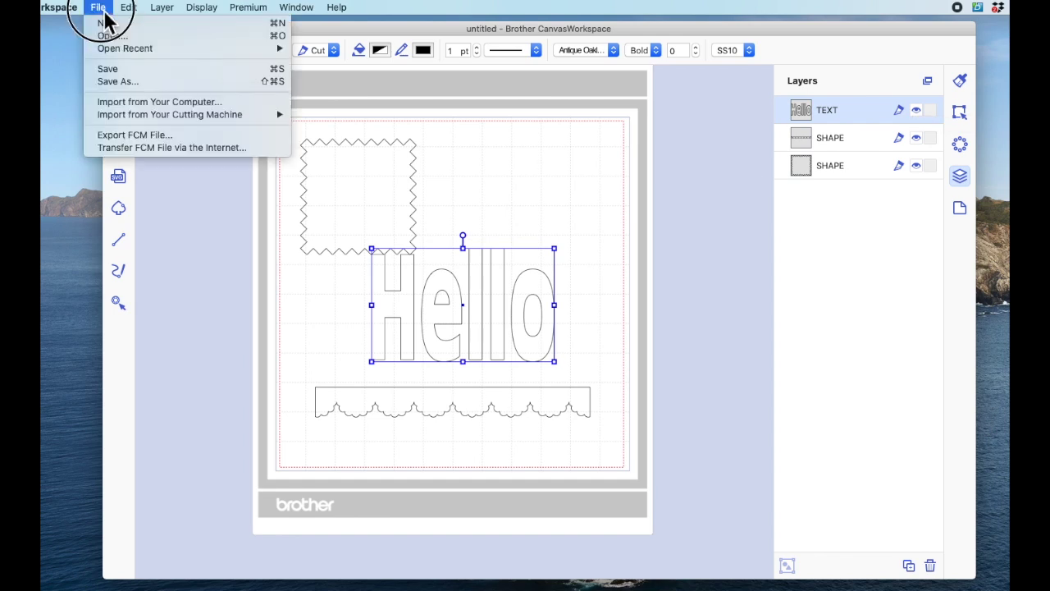
click(125, 148)
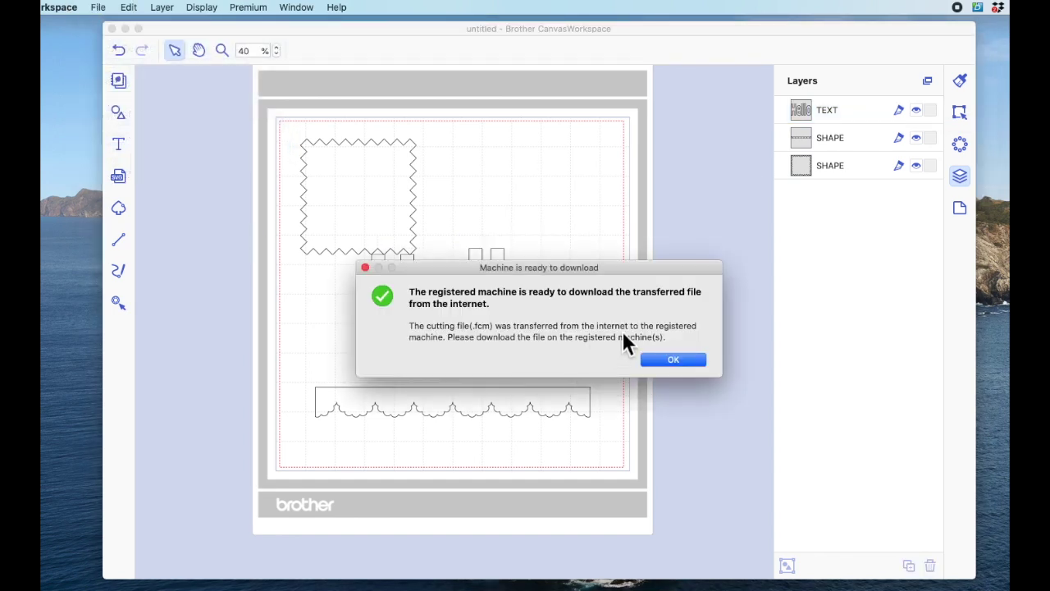
drag(650, 270, 601, 278)
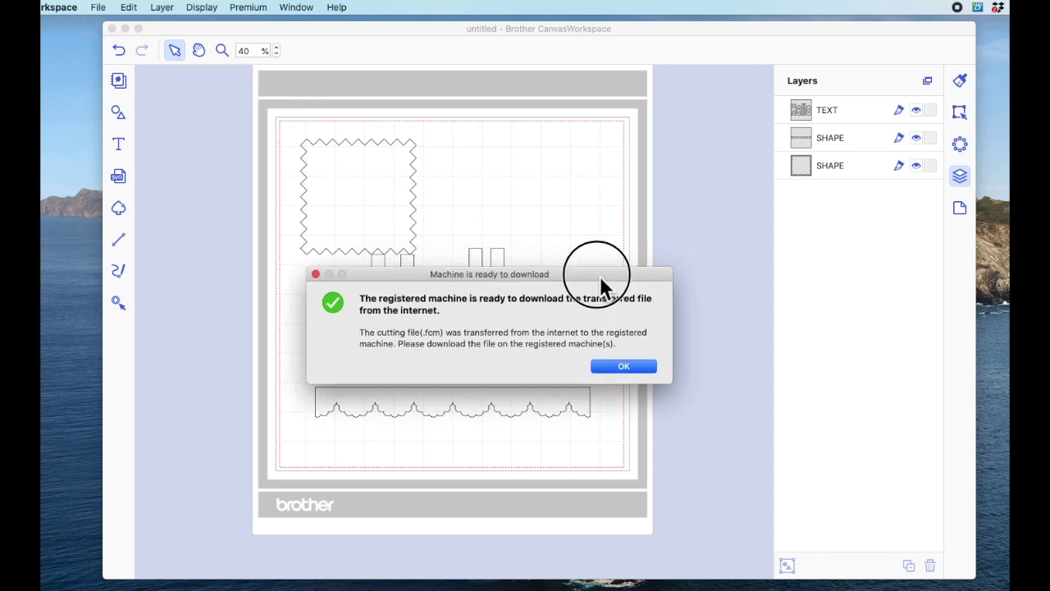
click(625, 367)
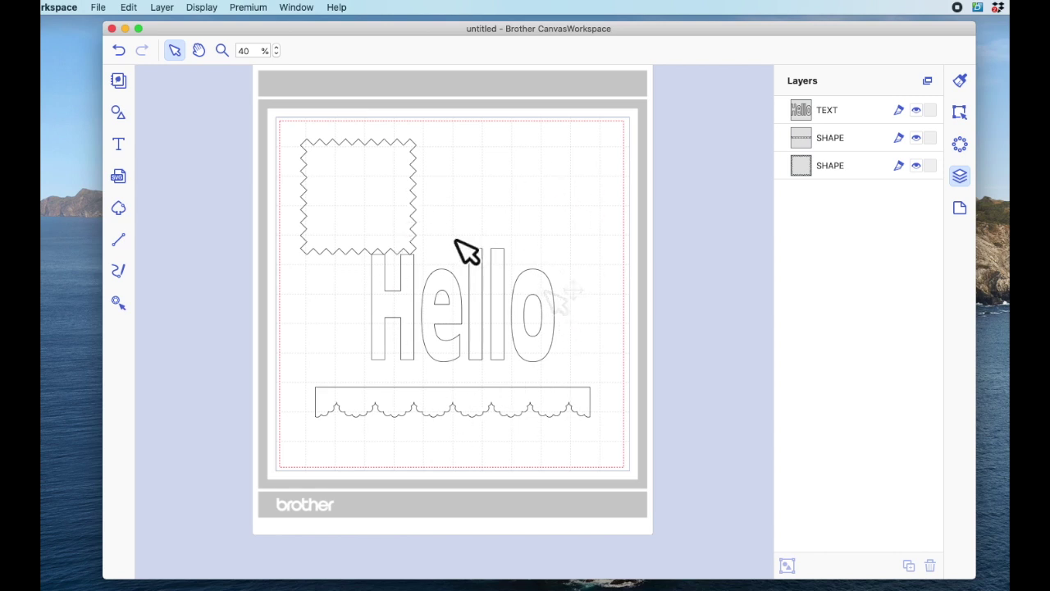
drag(503, 297, 505, 310)
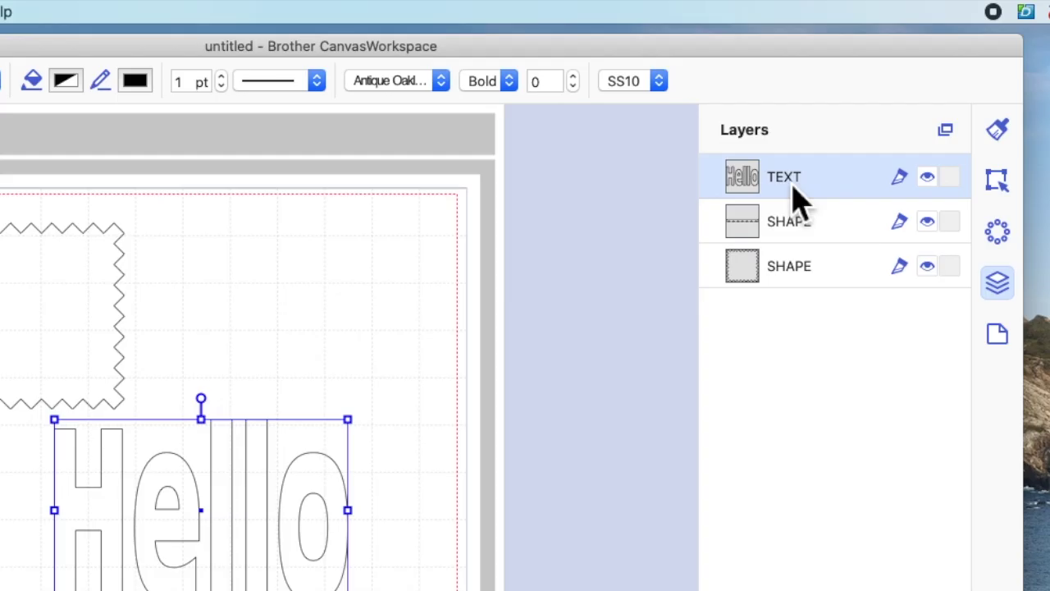
Rename the Hello text's layer from TEXT to 'Hello'
click(795, 197)
click(796, 199)
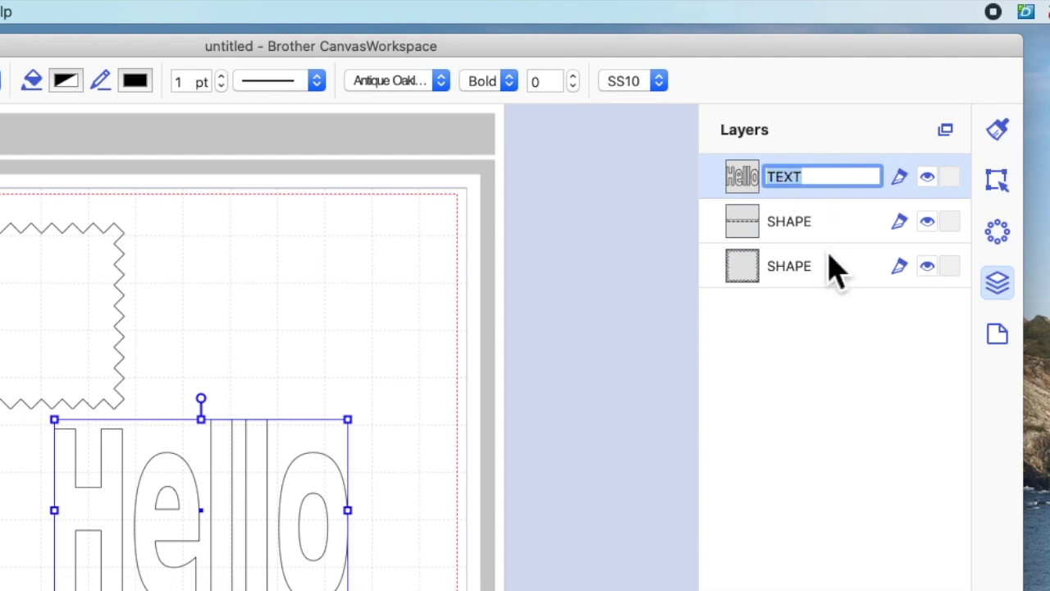
text(He)
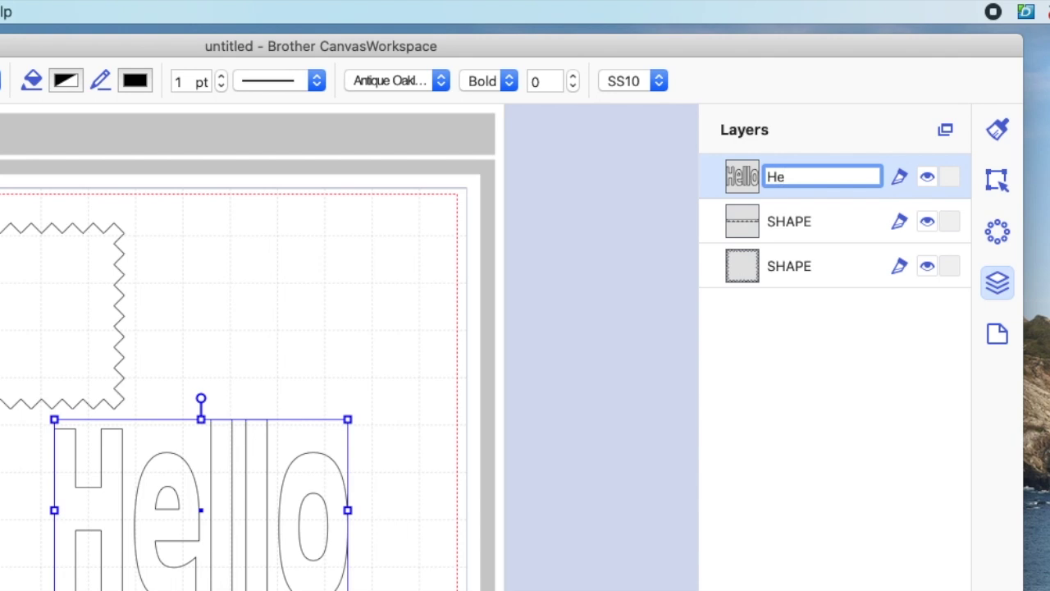
text(llo)
key(Return)
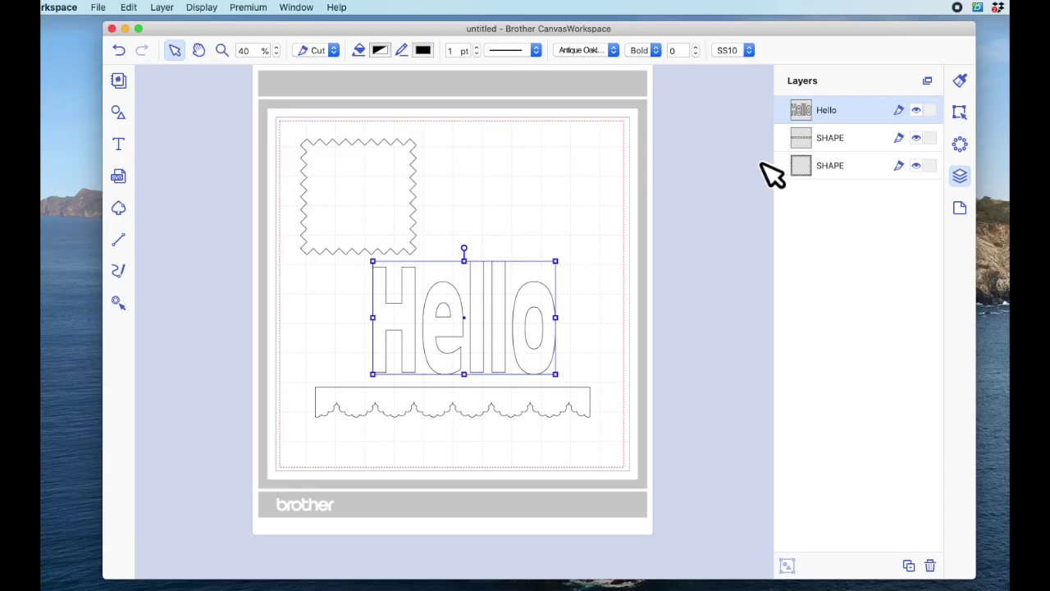
click(502, 410)
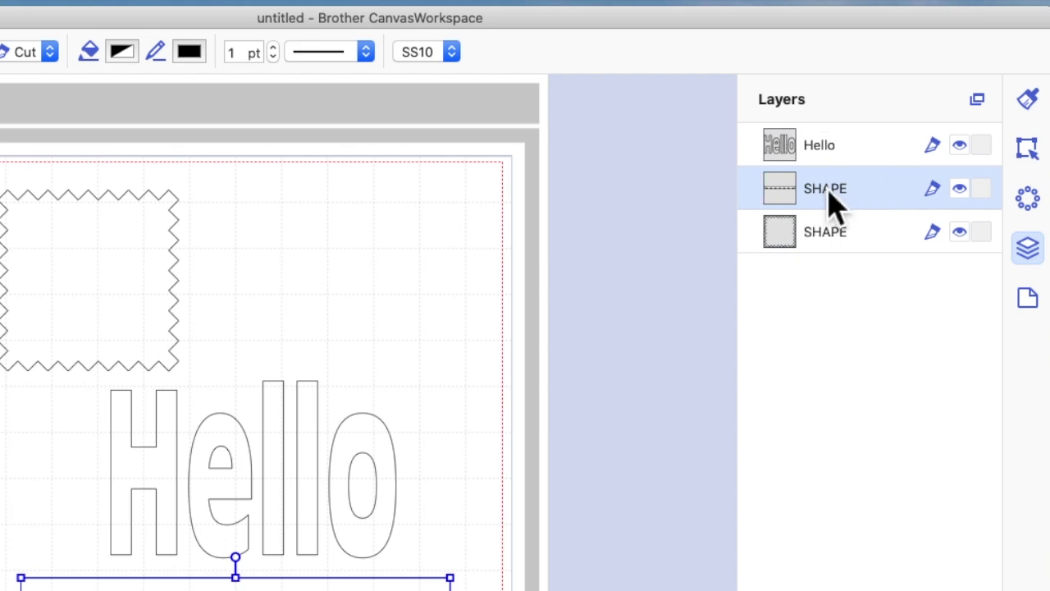
Rename the two SHAPE layers to 'Border' and 'Shaped Square'
double_click(829, 197)
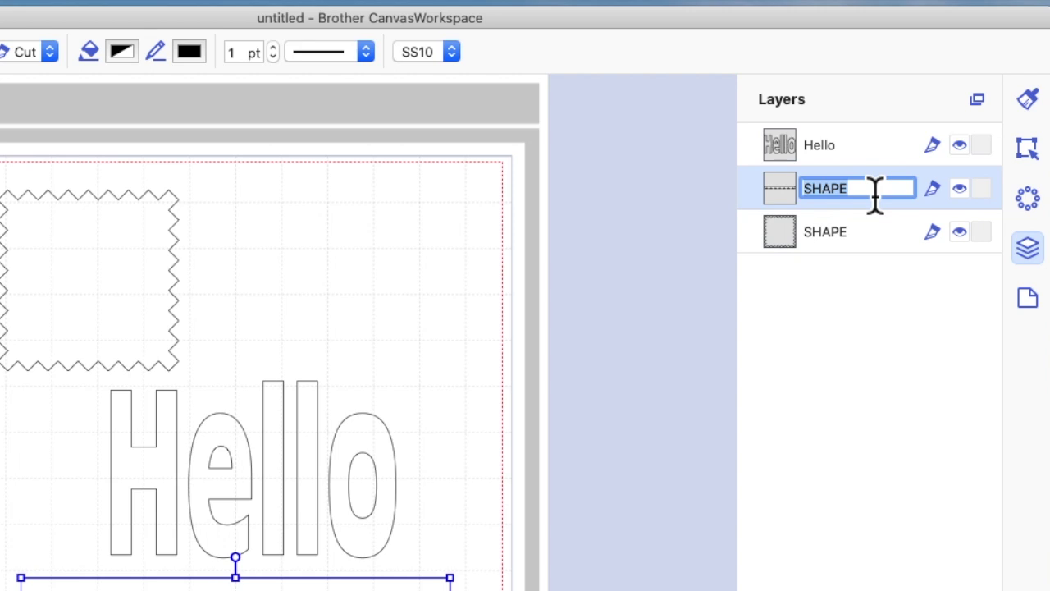
text(Border)
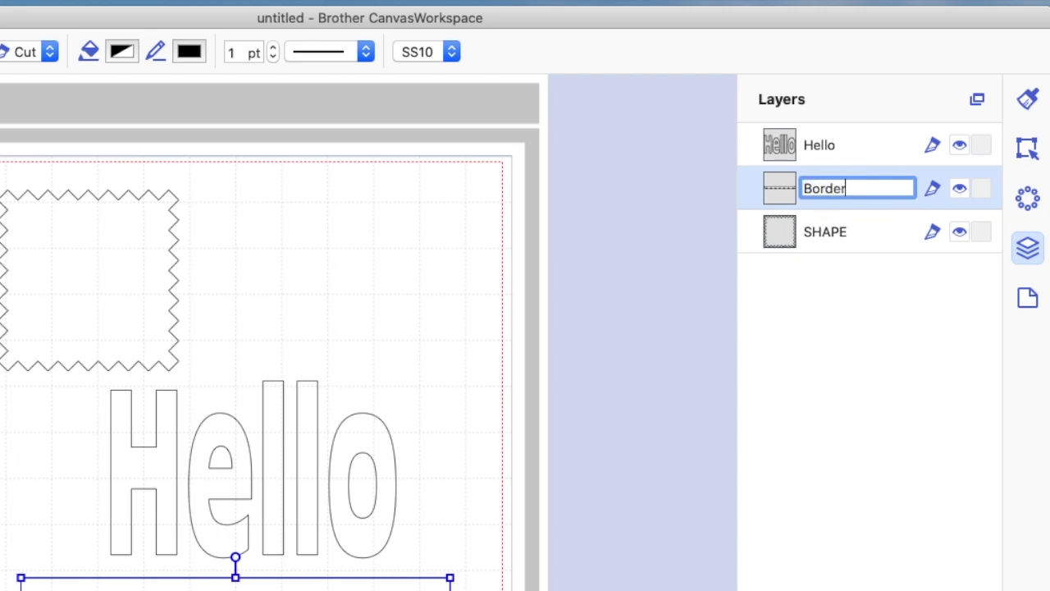
key(Return)
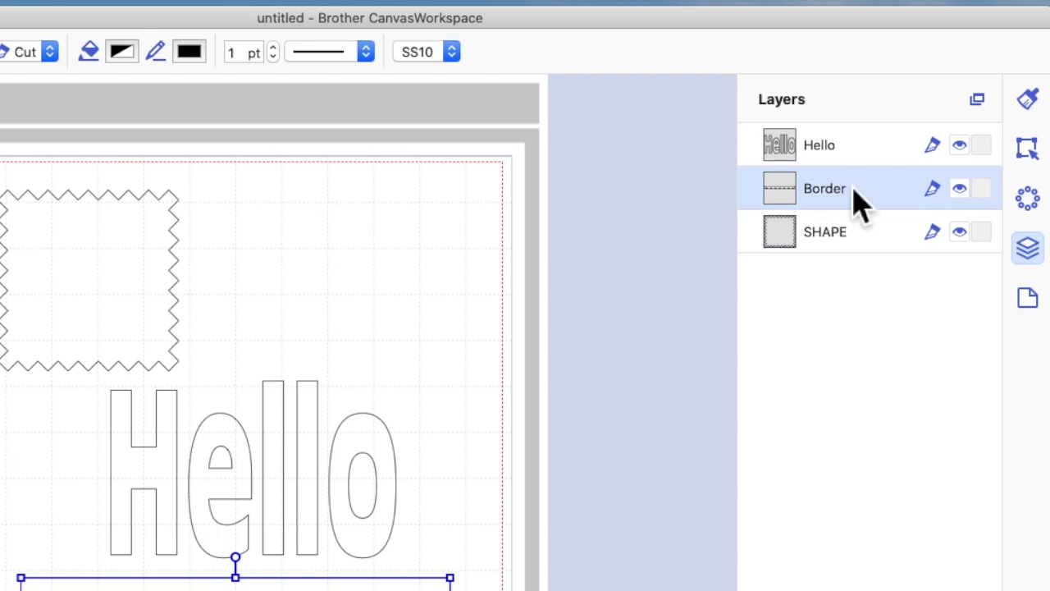
click(832, 239)
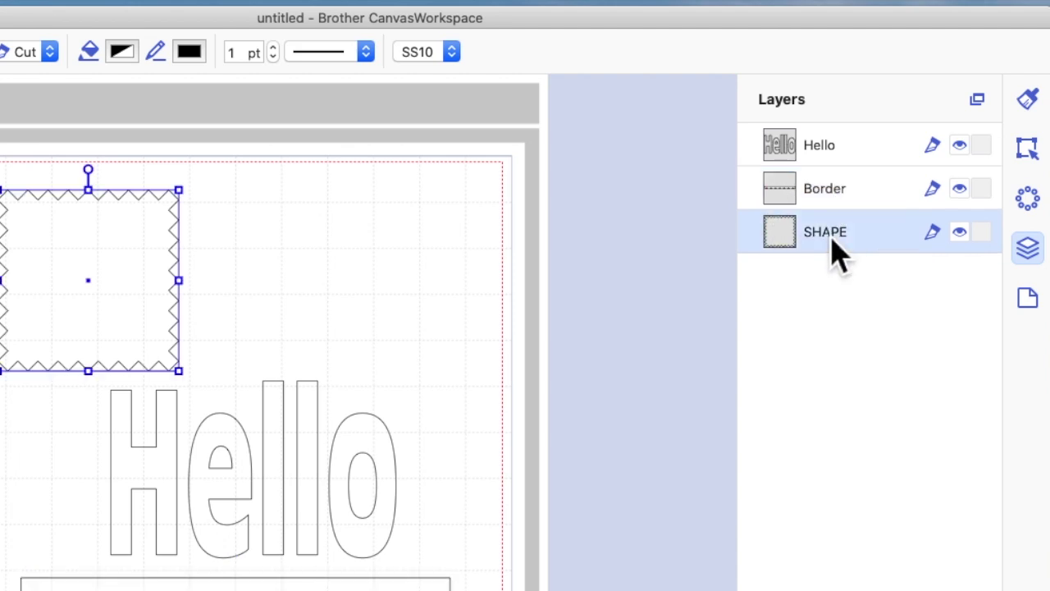
click(832, 239)
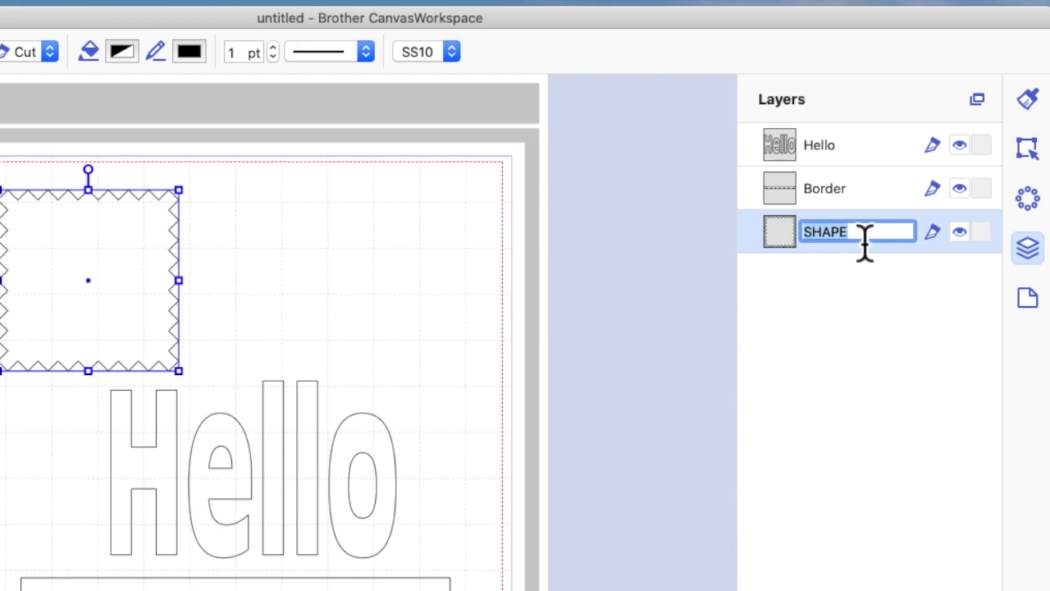
text(Shaped Square)
key(Return)
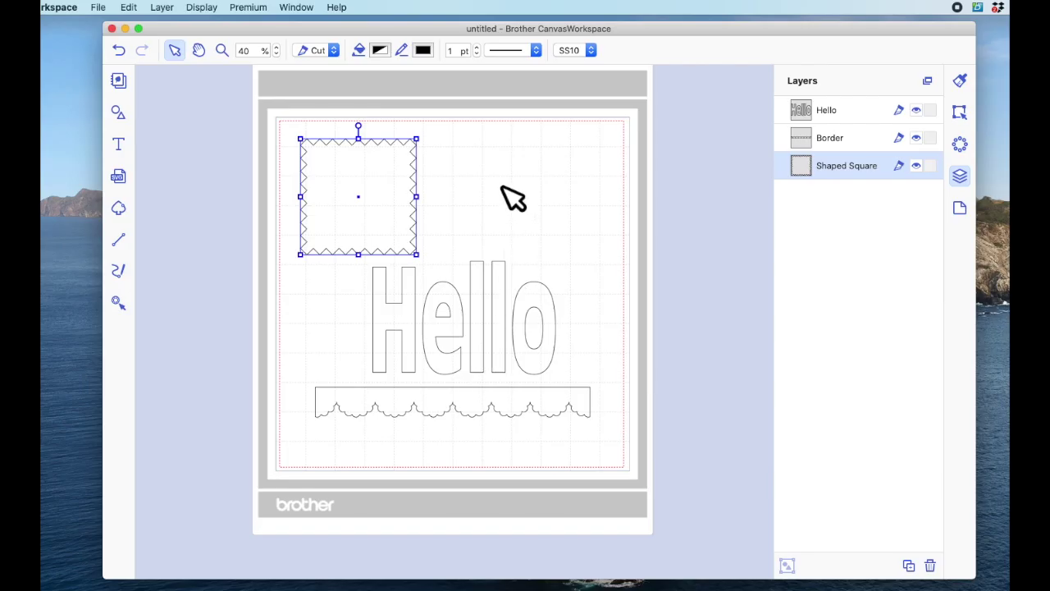
Add the text 'Birthday' and place it in the upper right beside the zigzag square
click(496, 330)
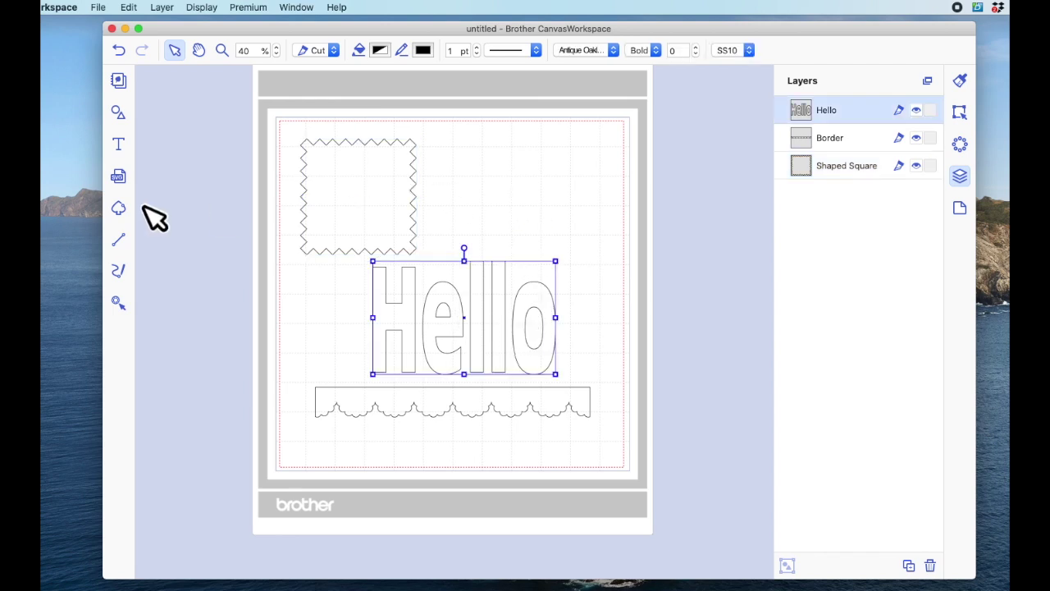
click(507, 205)
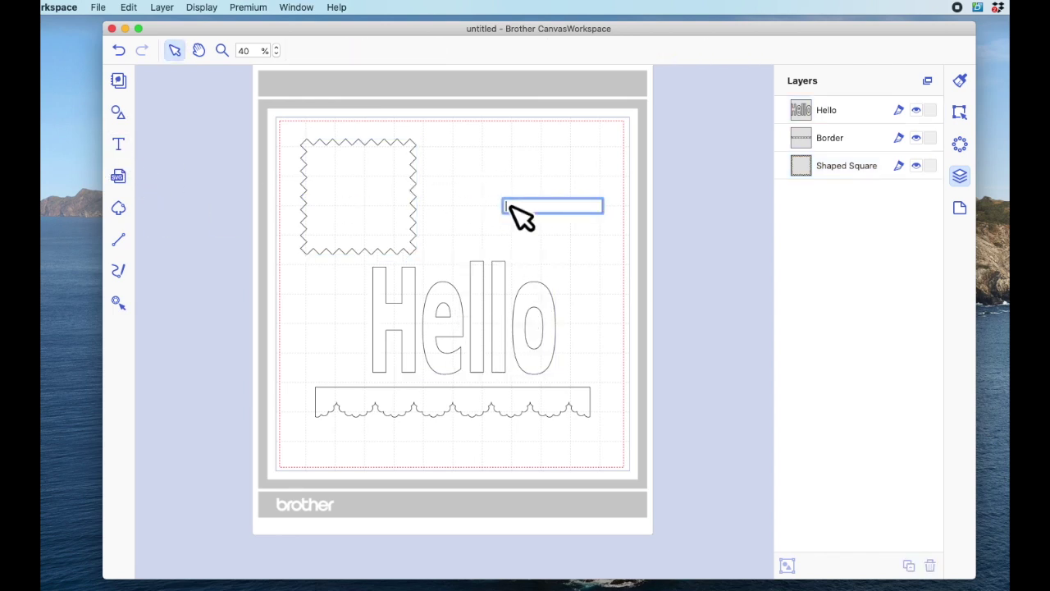
text(Birthday)
key(Return)
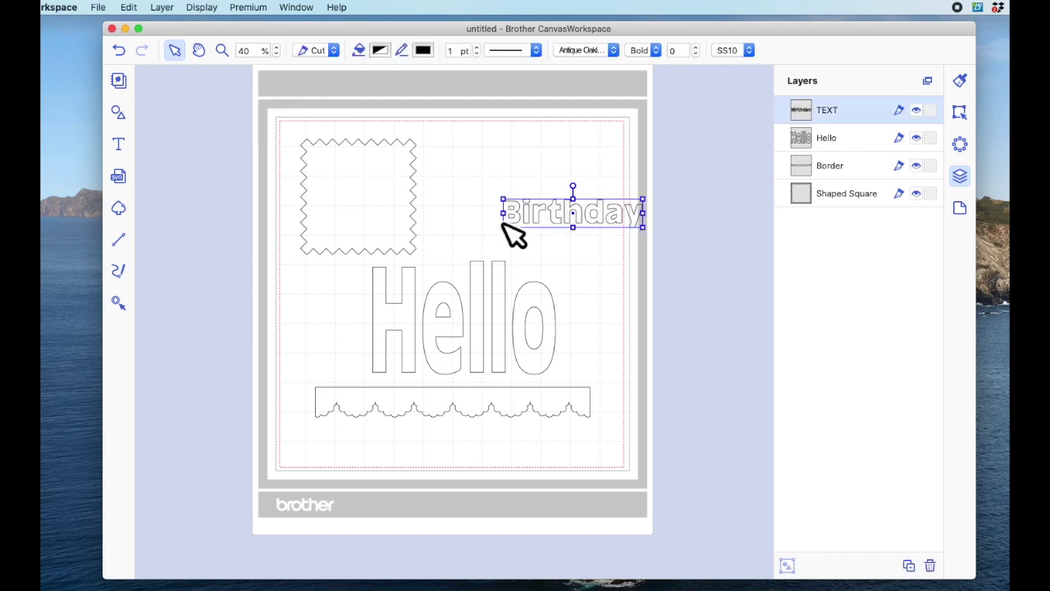
drag(631, 219, 578, 187)
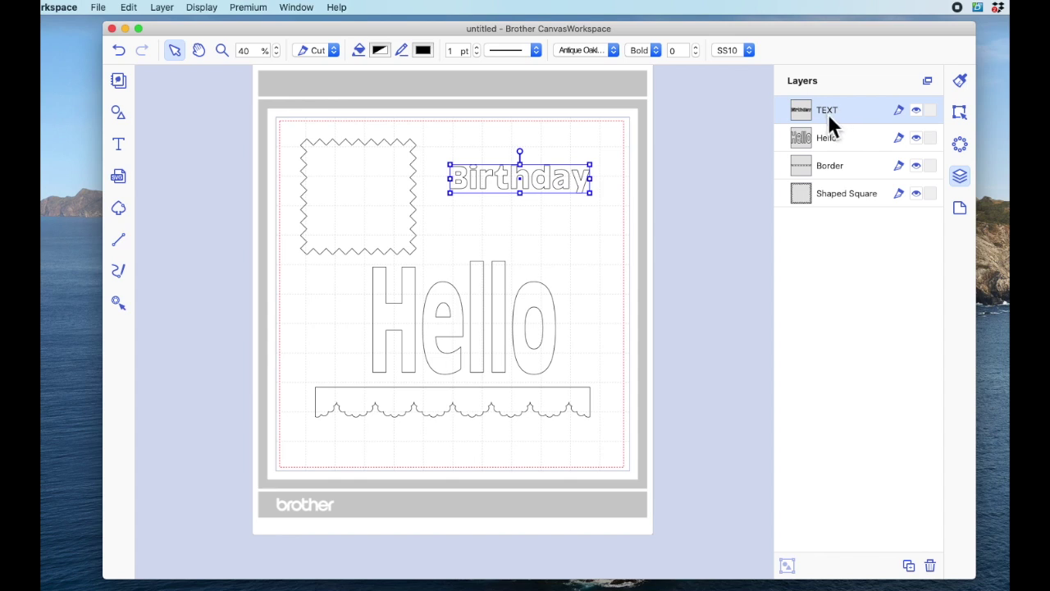
Rename the Hello layer back to 'TEXT'
click(832, 138)
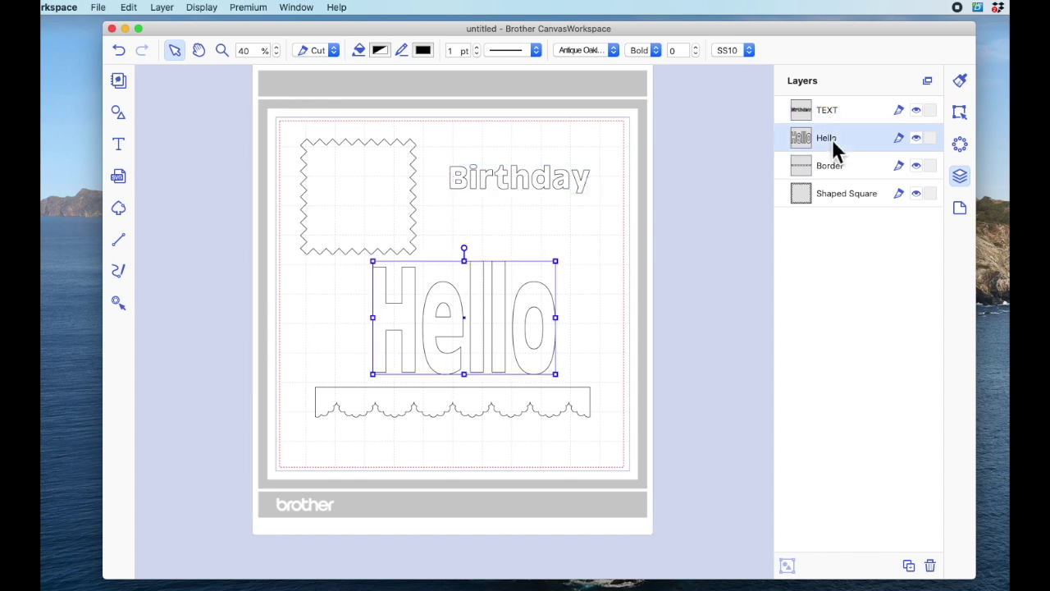
click(832, 139)
text(TEXT)
key(Return)
click(774, 288)
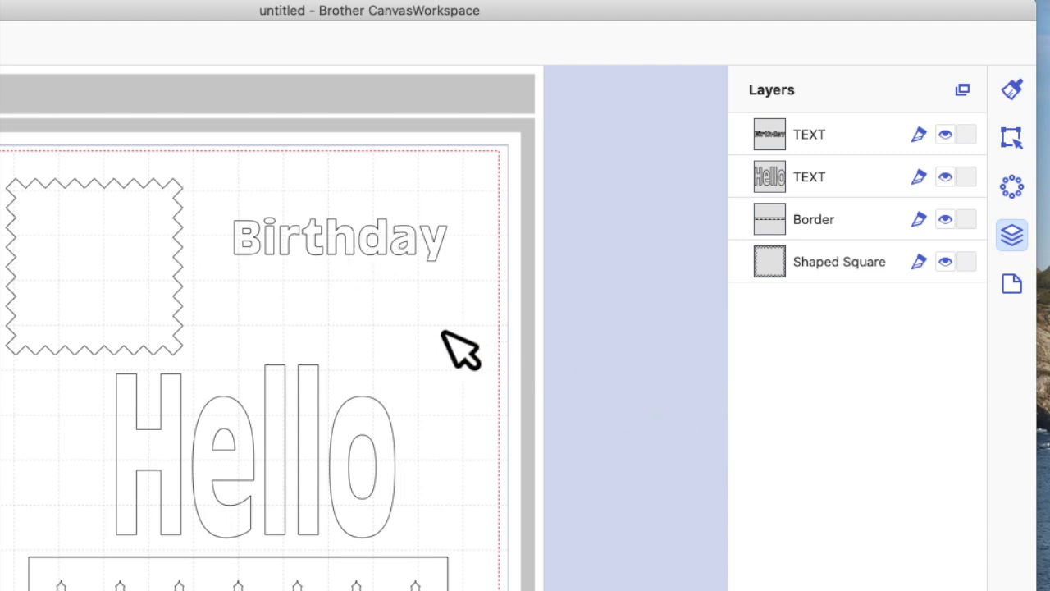
click(821, 150)
Rename the top text layer 'Birthday' and the other 'Hello', then deselect everything
click(820, 149)
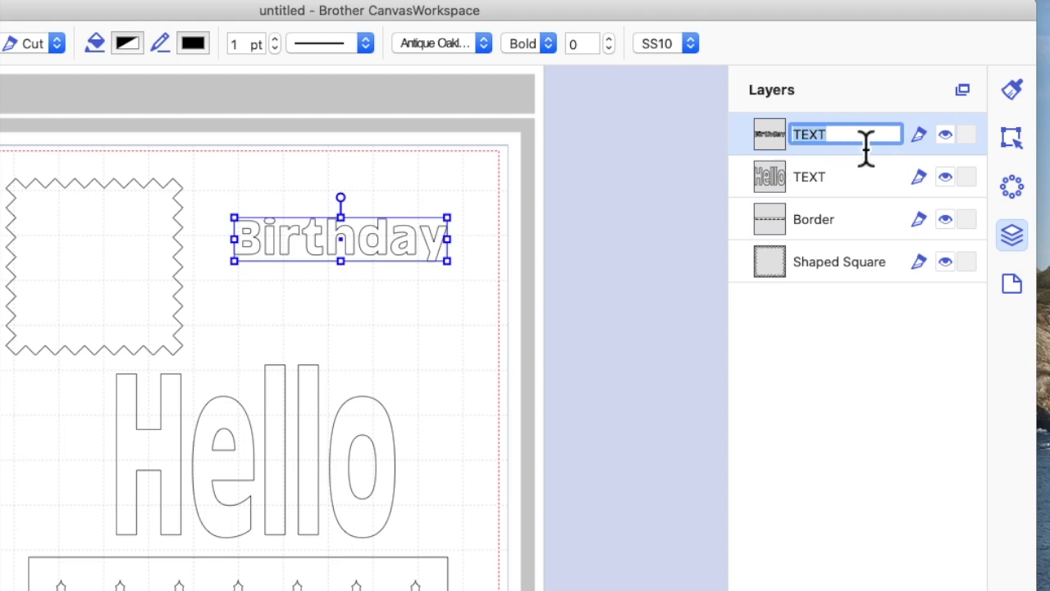
text(Birthday)
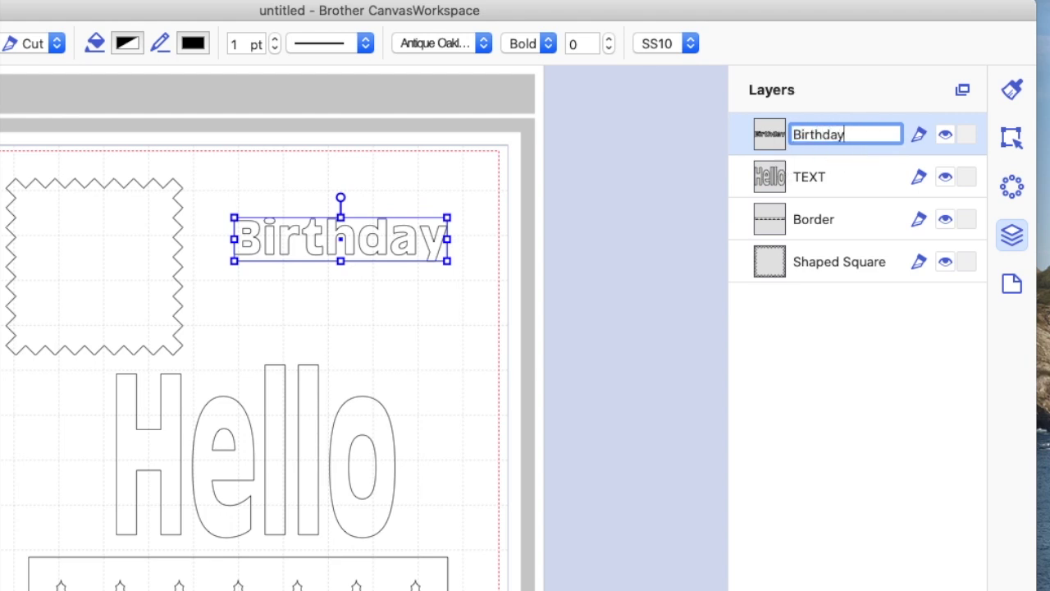
key(Return)
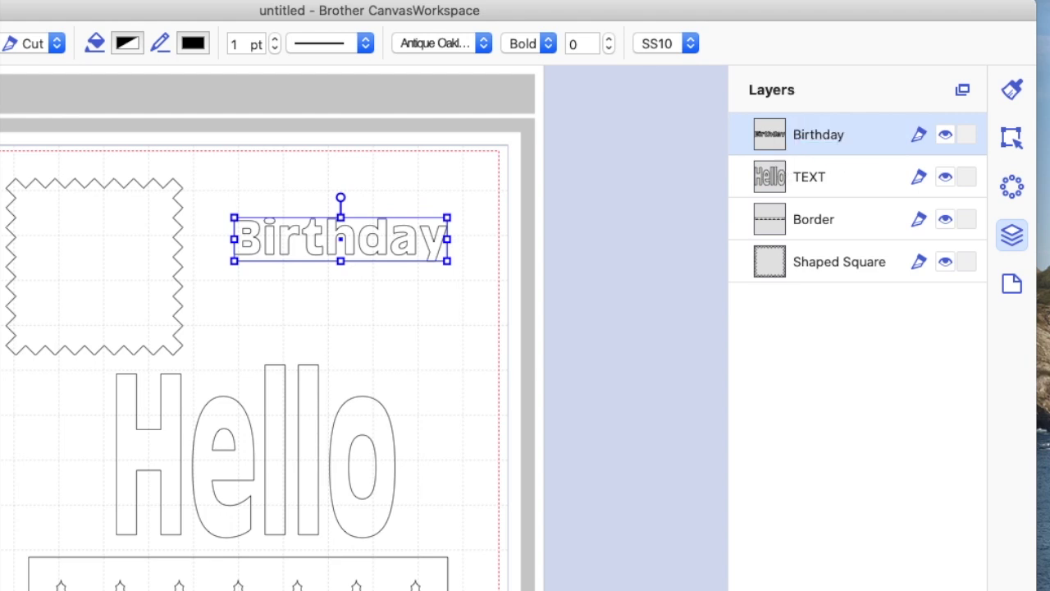
click(823, 196)
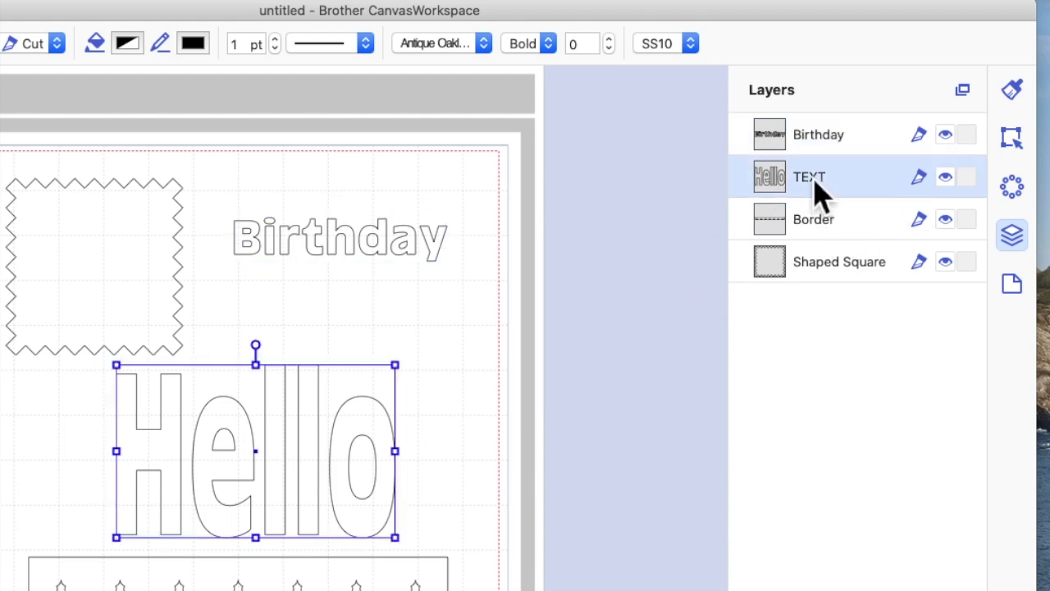
click(821, 194)
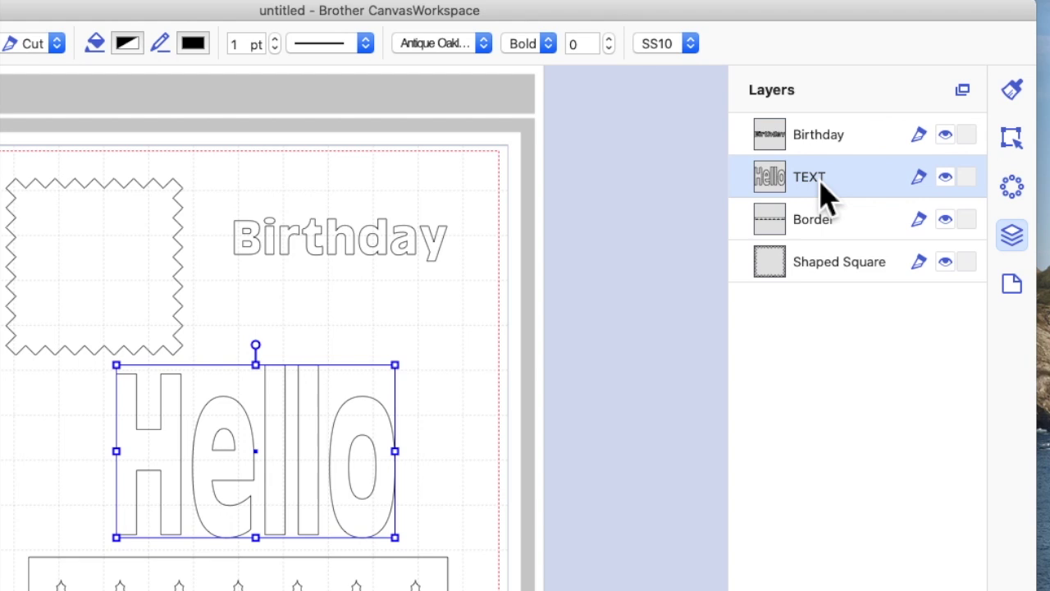
text(Hello)
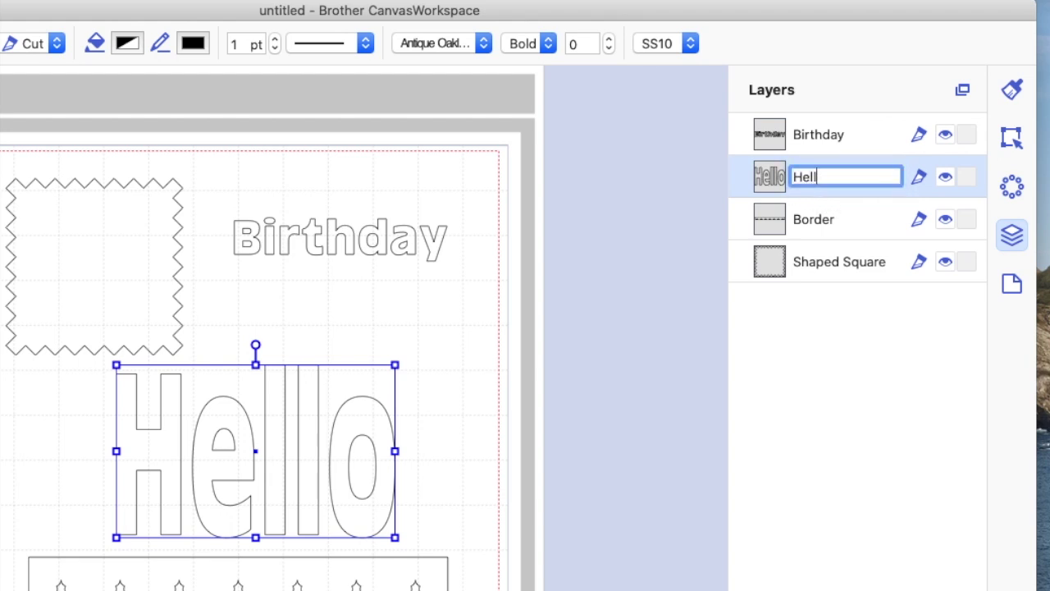
key(Return)
click(793, 363)
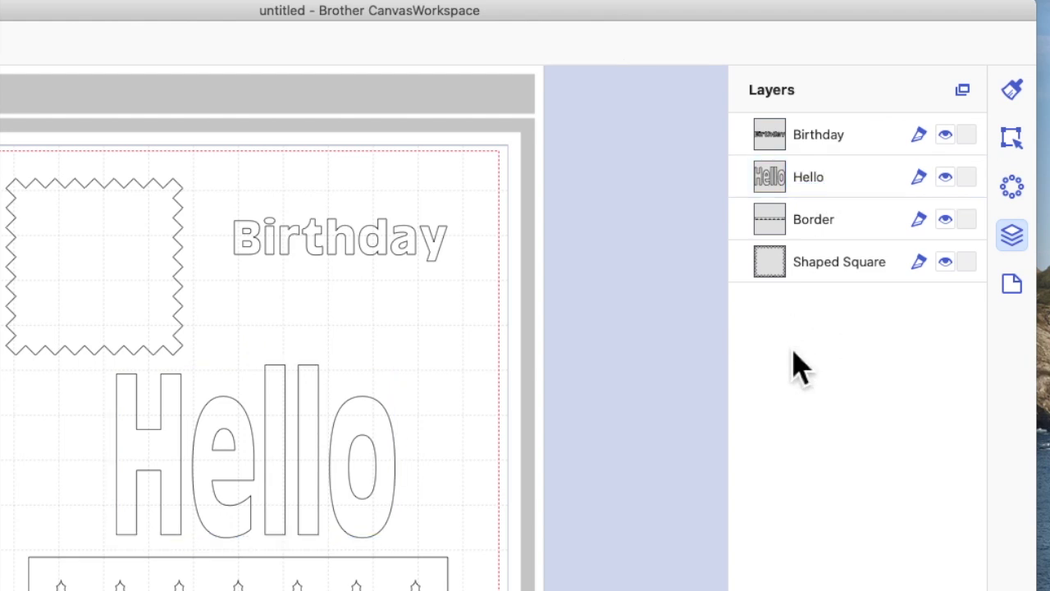